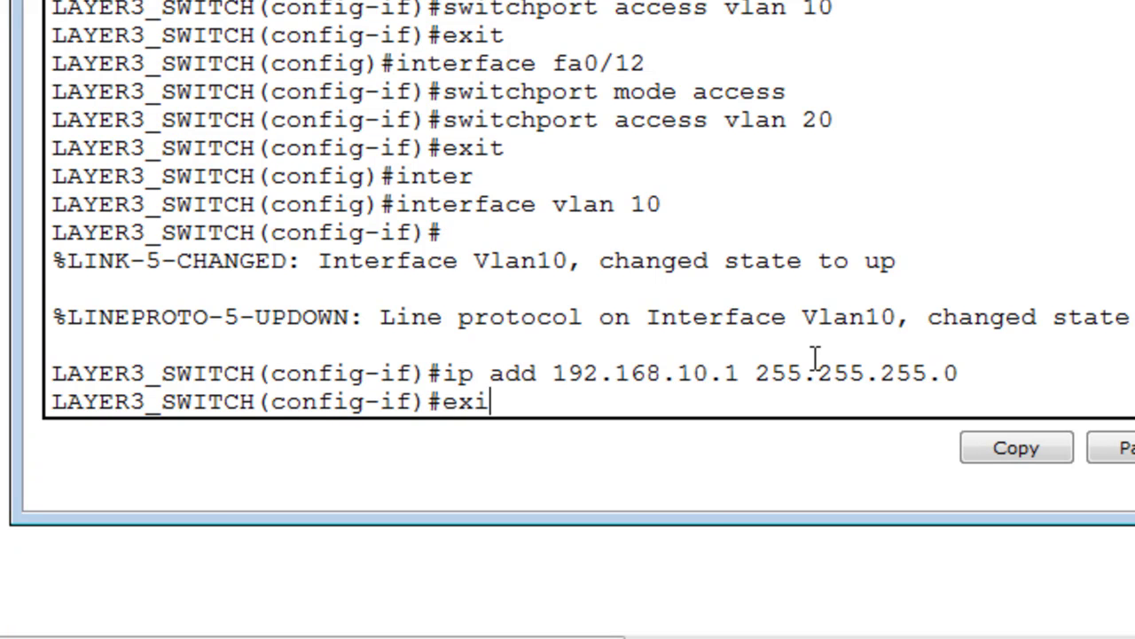
Leave the VLAN 10 interface configuration and create the VLAN 20 interface on the switch
{"action": "key", "text": "Return"}
{"action": "key", "text": "Up"}
{"action": "key", "text": "Up"}
{"action": "key", "text": "Up"}
{"action": "key", "text": "BackSpace"}
{"action": "key", "text": "BackSpace"}
{"action": "type", "text": "20"}
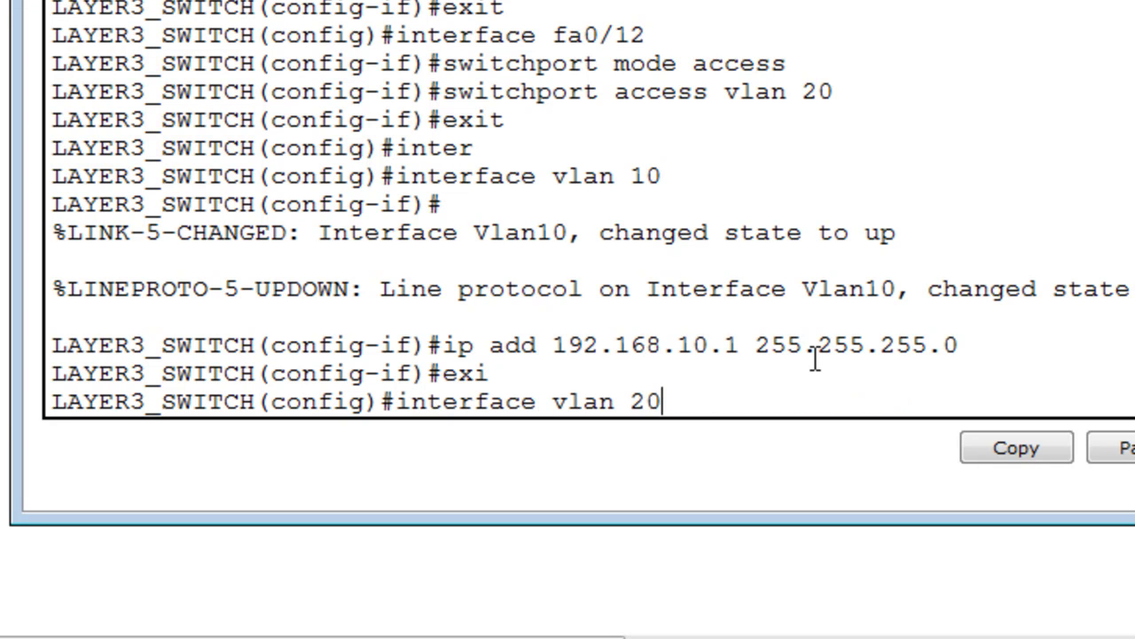
{"action": "key", "text": "Return"}
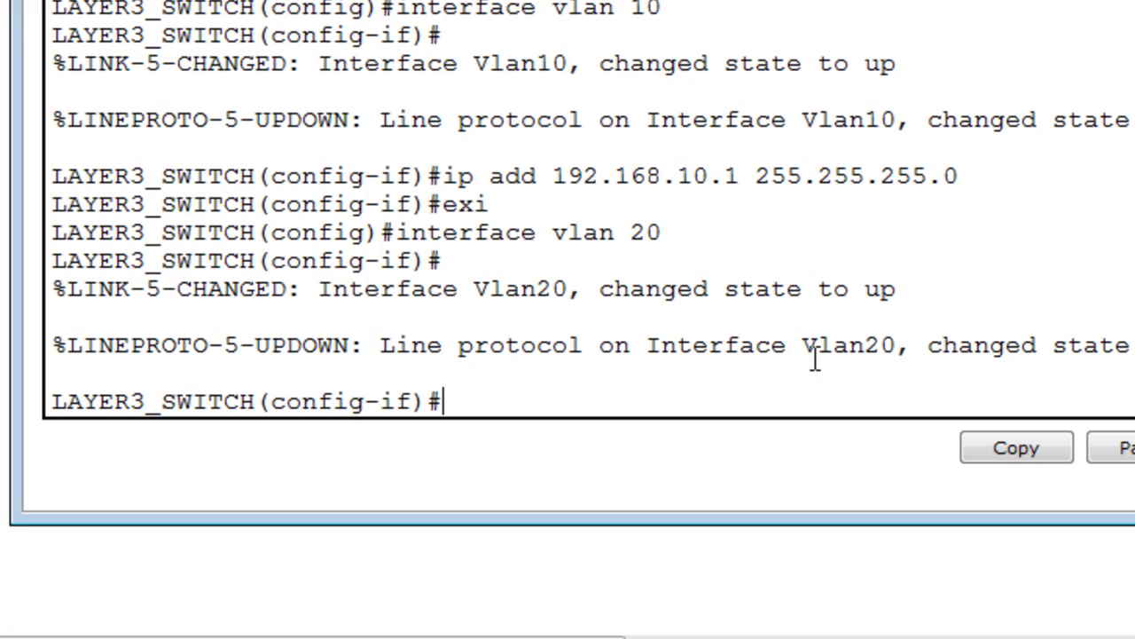
Assign IP address 192.168.20.1 with mask 255.255.255.0 to the VLAN 20 interface
{"action": "type", "text": "ip add 19"}
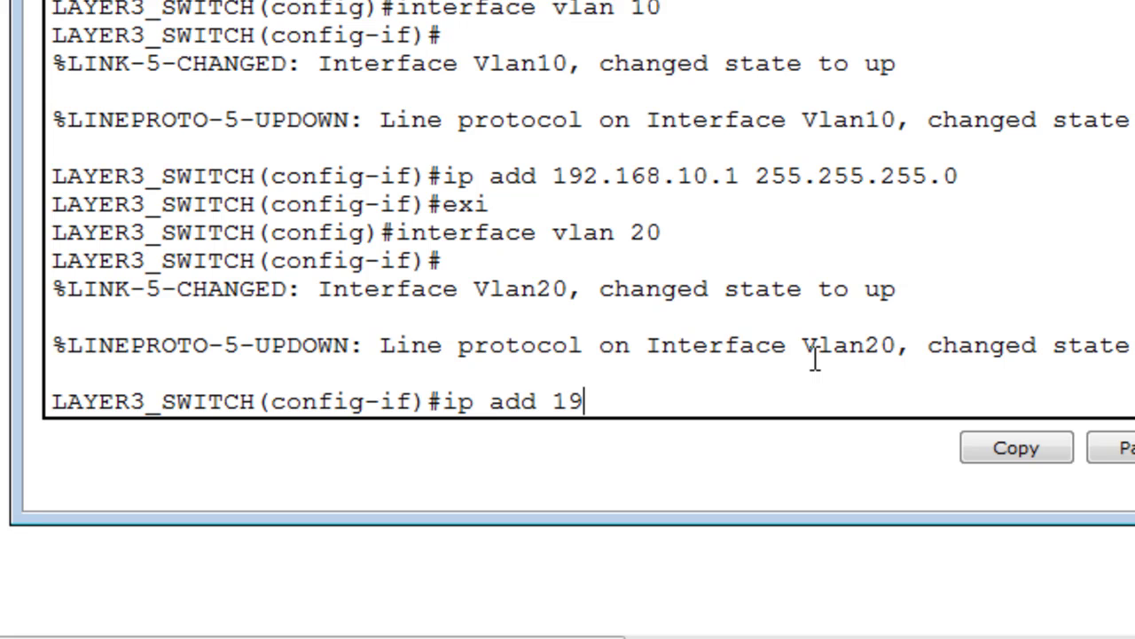
{"action": "type", "text": "2.168.20"}
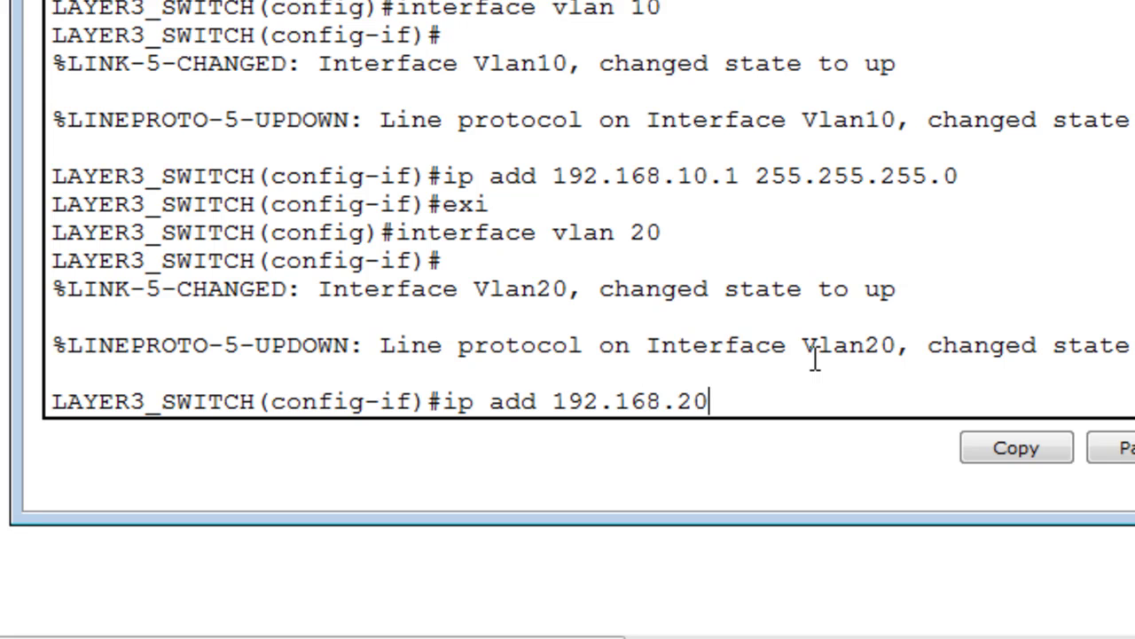
{"action": "type", "text": ".1"}
{"action": "type", "text": " 255"}
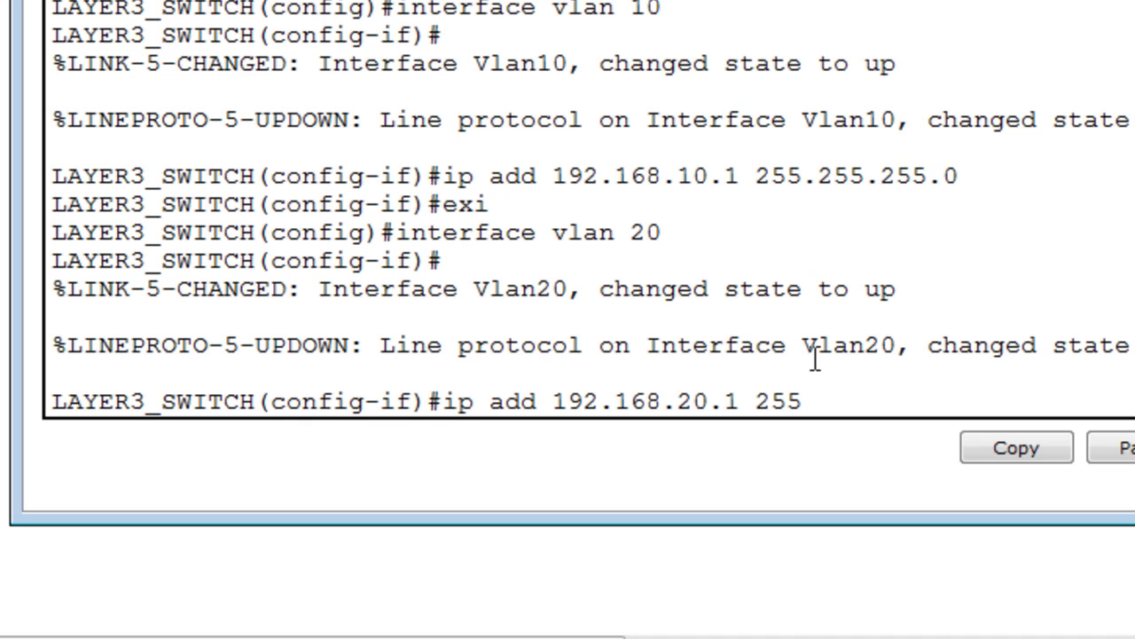
{"action": "type", "text": ".255.255"}
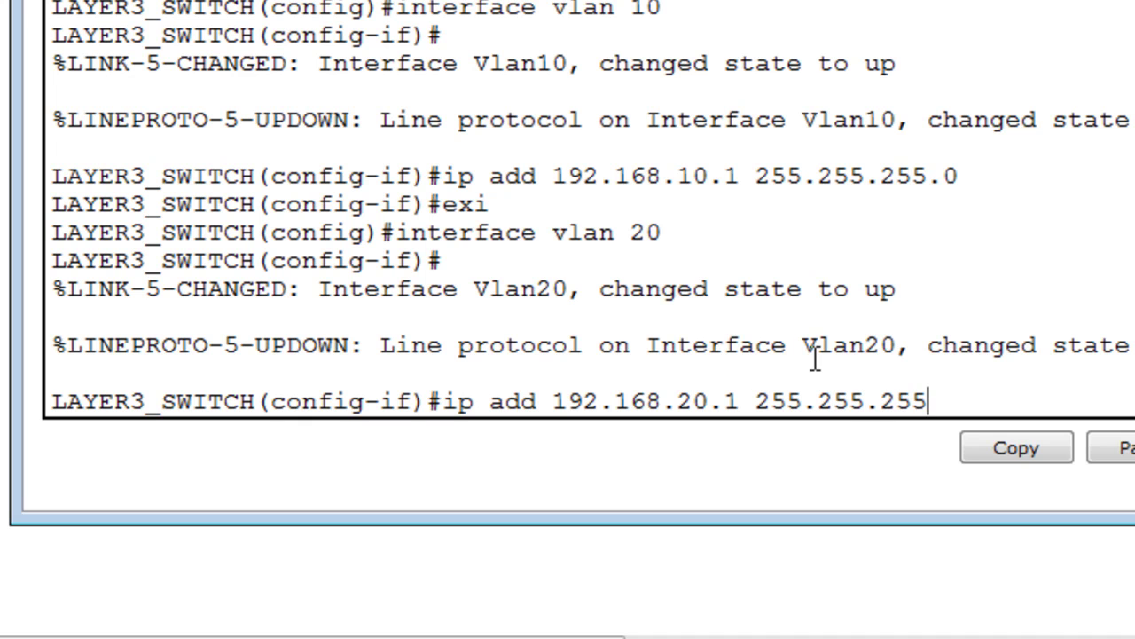
{"action": "key", "text": "Return"}
{"action": "key", "text": "Up"}
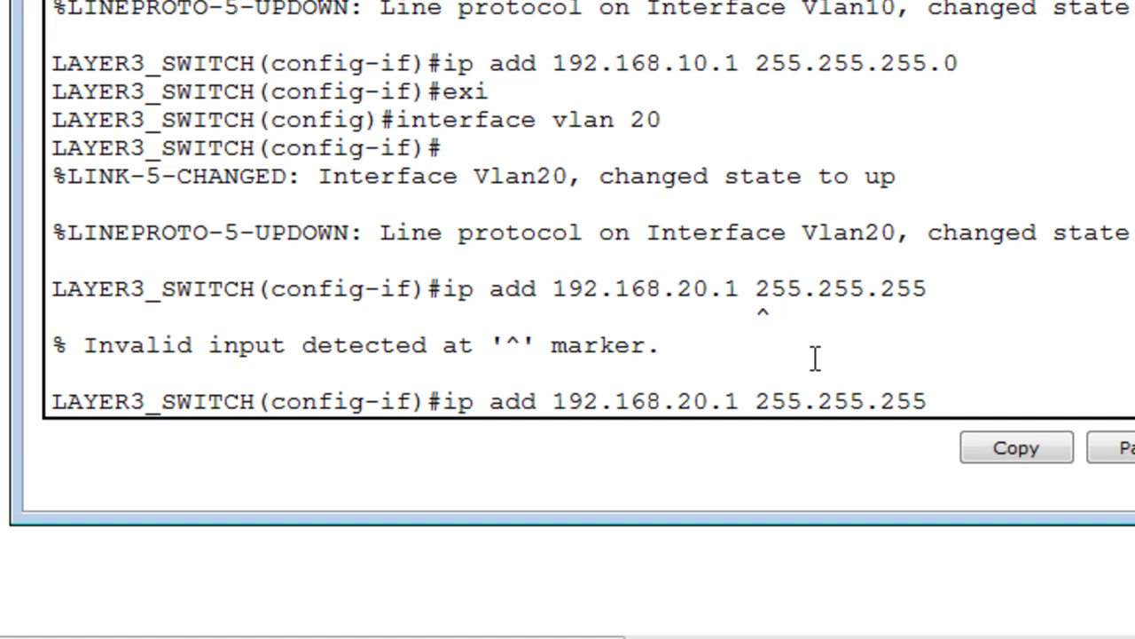
{"action": "type", "text": ".0"}
{"action": "key", "text": "Return"}
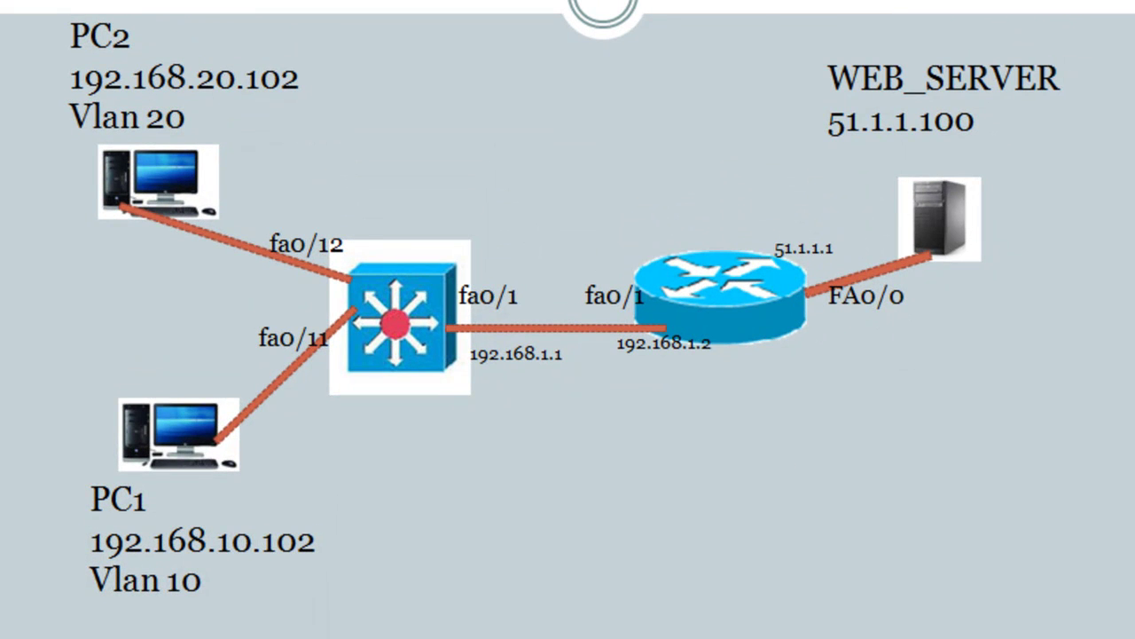
In the LAYER3_SWITCH command line, exit the VLAN 20 interface and make fa0/1 a routed port with no switchport
{"action": "key", "text": "Right"}
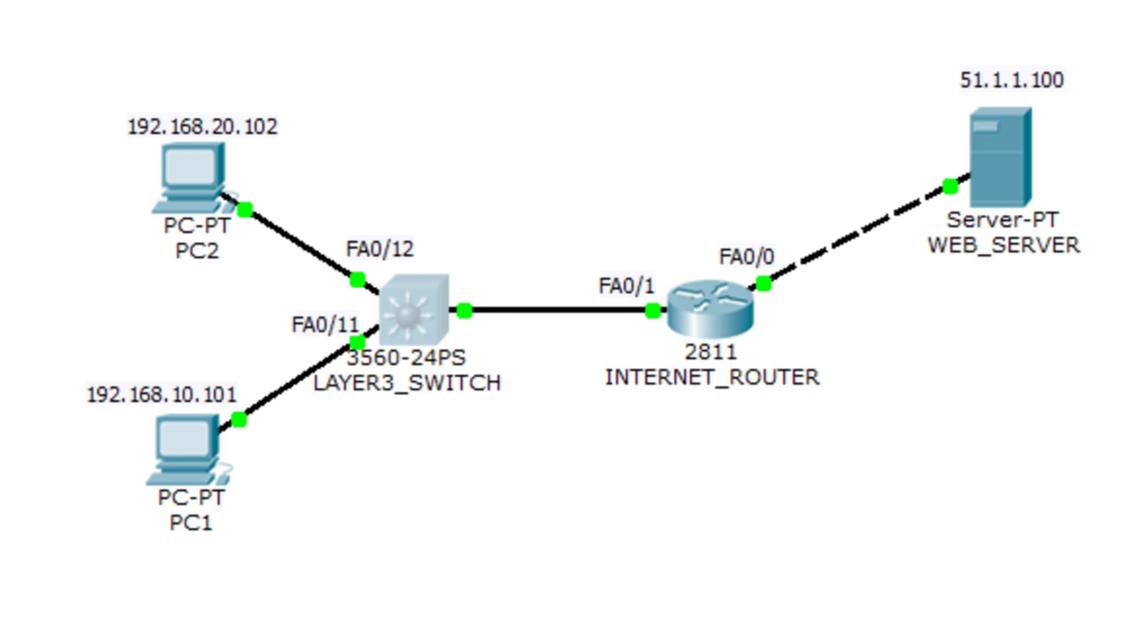
{"action": "left_click", "coordinate": [418, 306]}
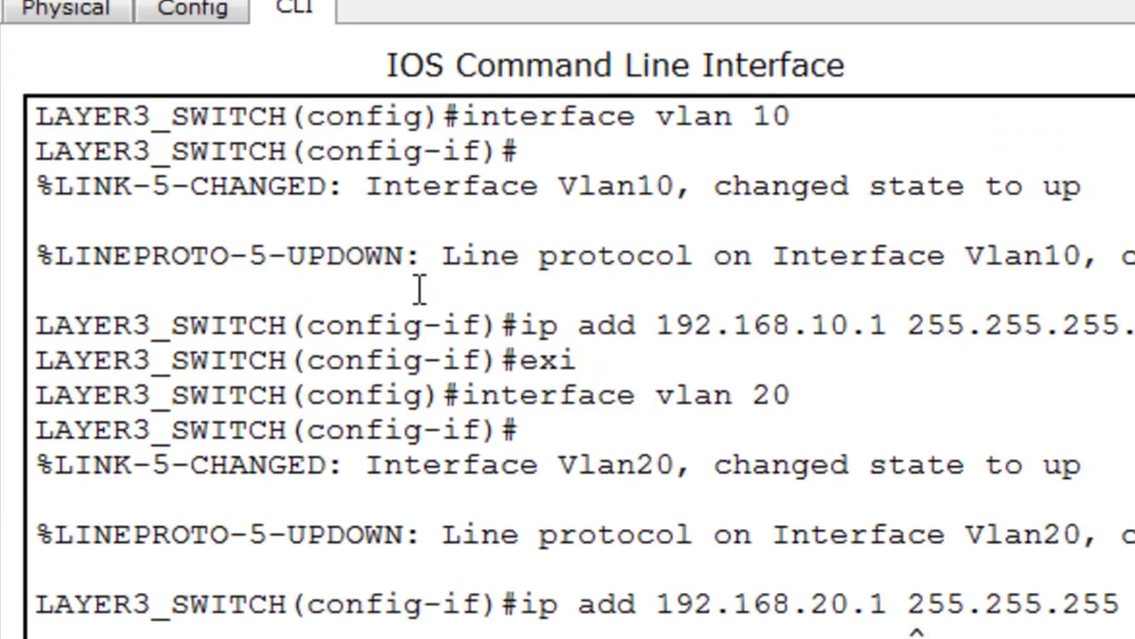
{"action": "type", "text": "exit"}
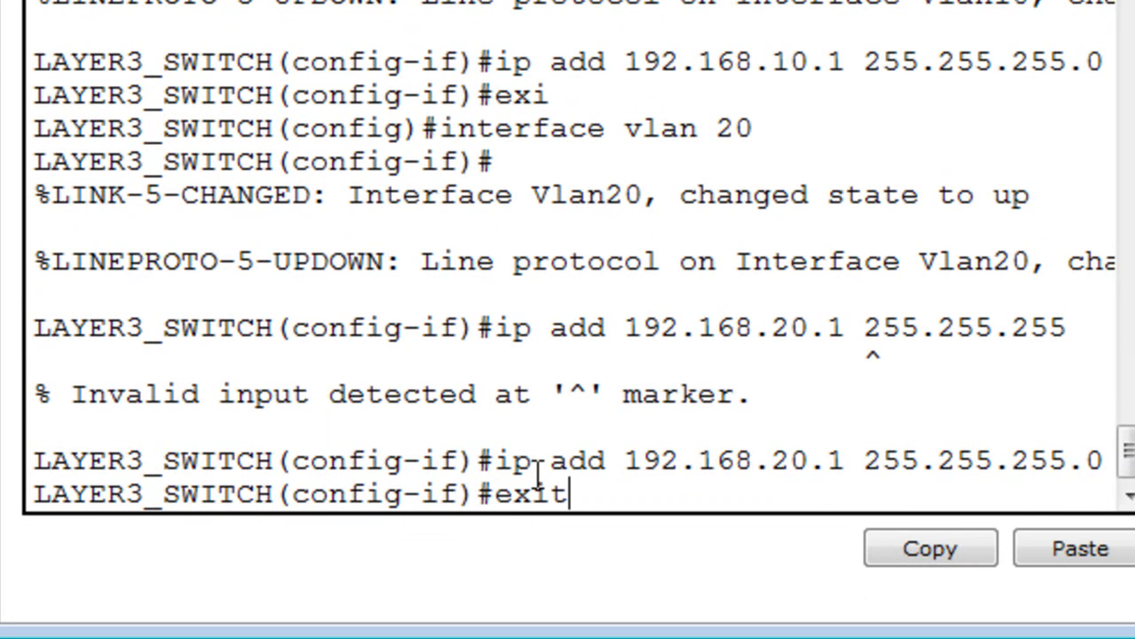
{"action": "key", "text": "Return"}
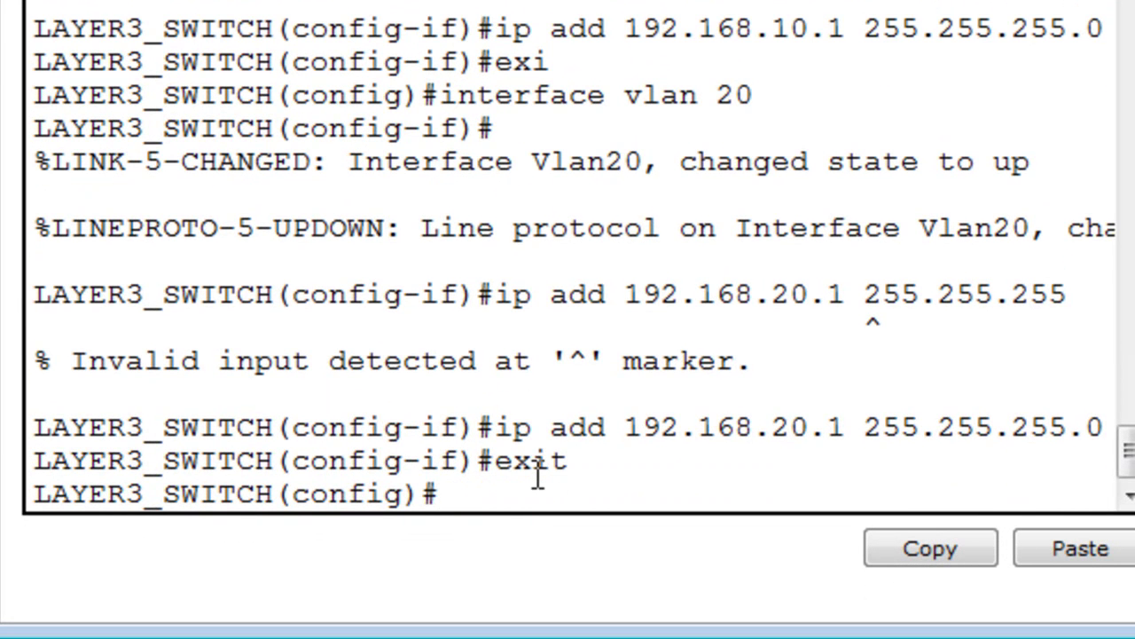
{"action": "type", "text": "inter"}
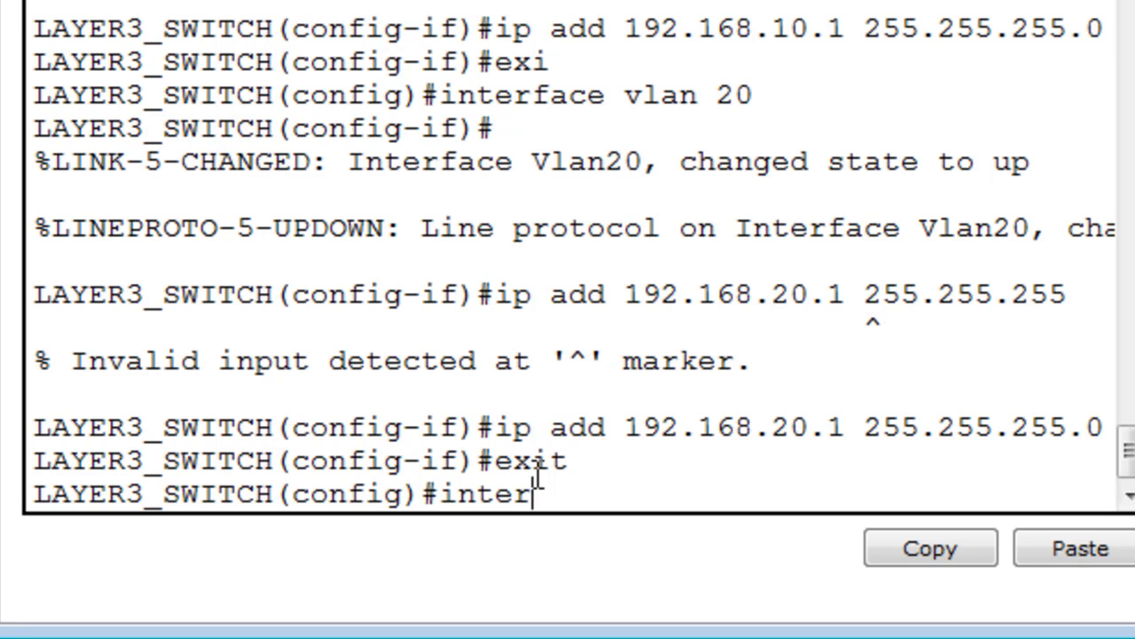
{"action": "key", "text": "Tab"}
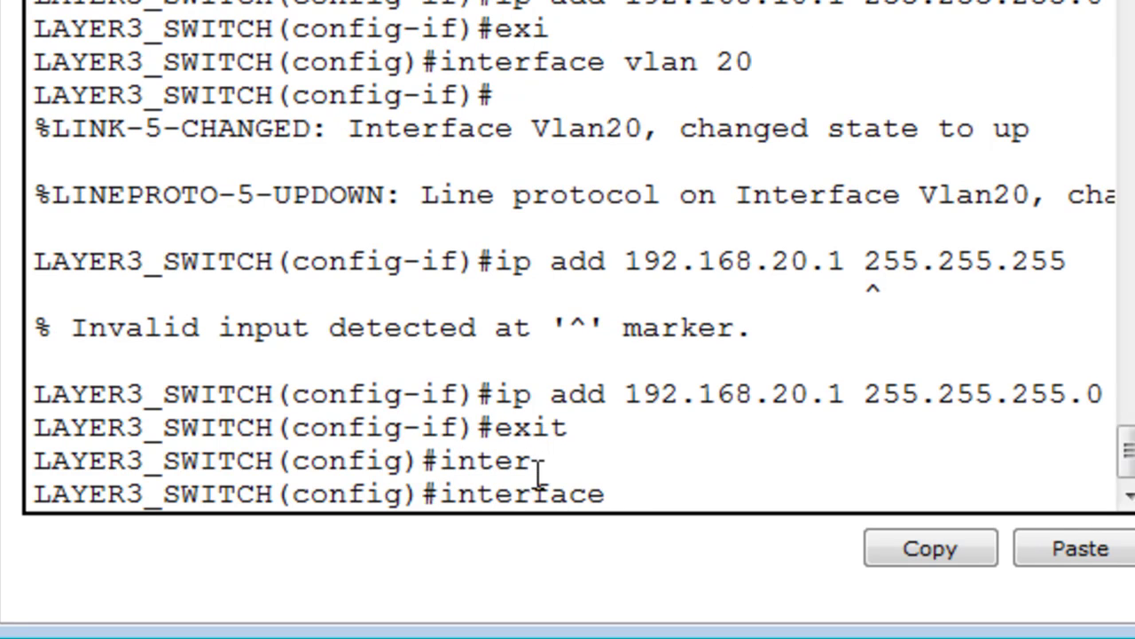
{"action": "type", "text": "fa0/1"}
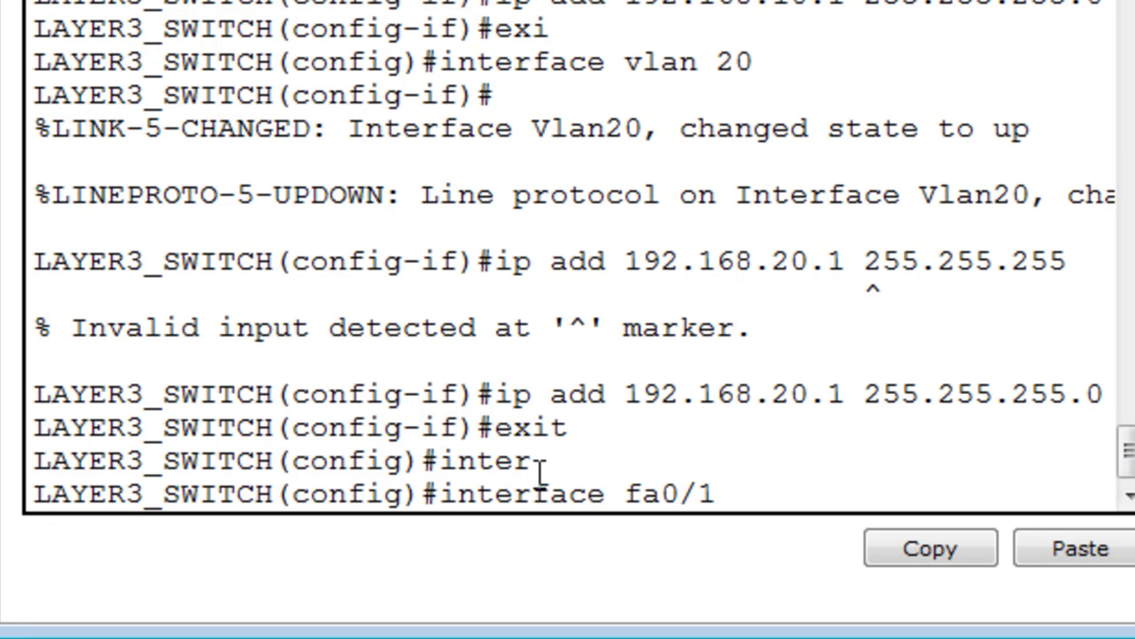
{"action": "key", "text": "Return"}
{"action": "type", "text": "no sw"}
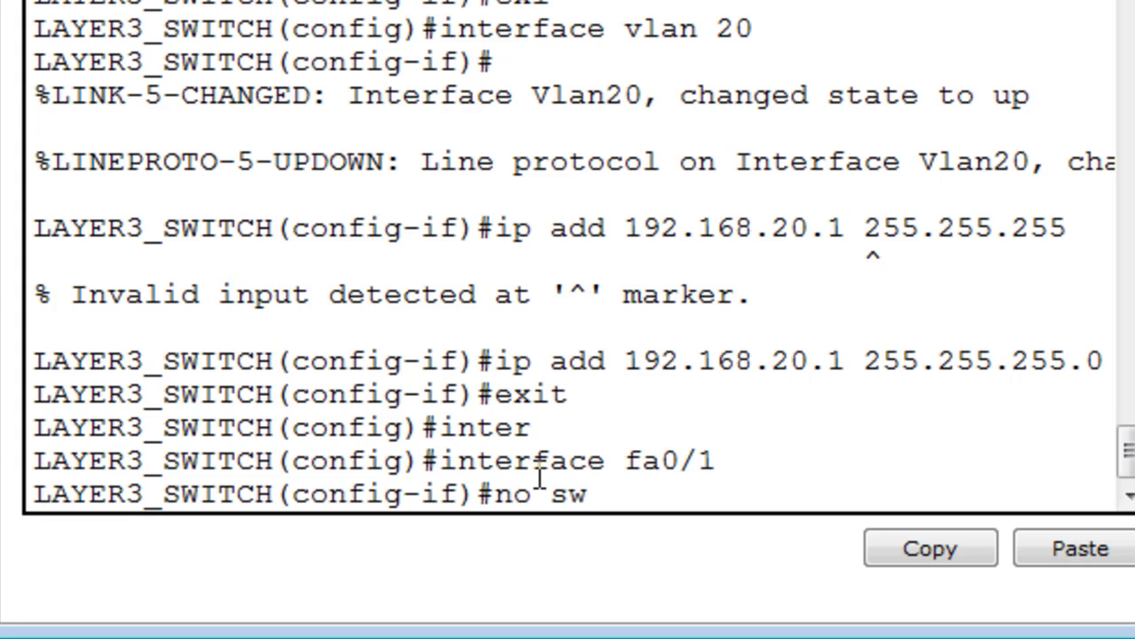
{"action": "key", "text": "Tab"}
{"action": "key", "text": "Return"}
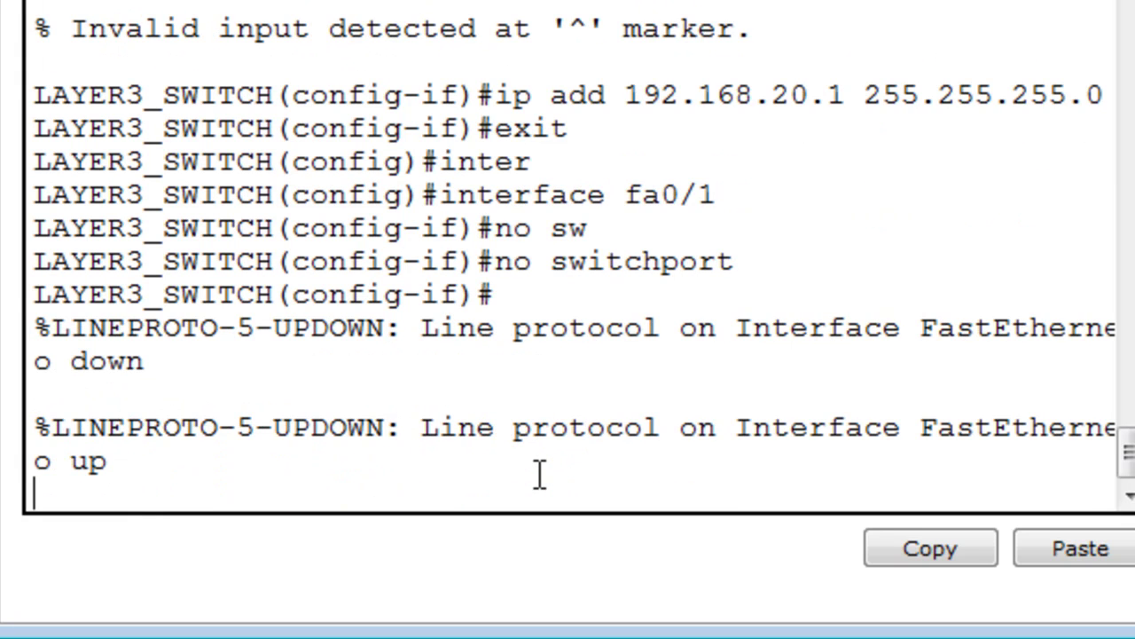
{"action": "key", "text": "Return"}
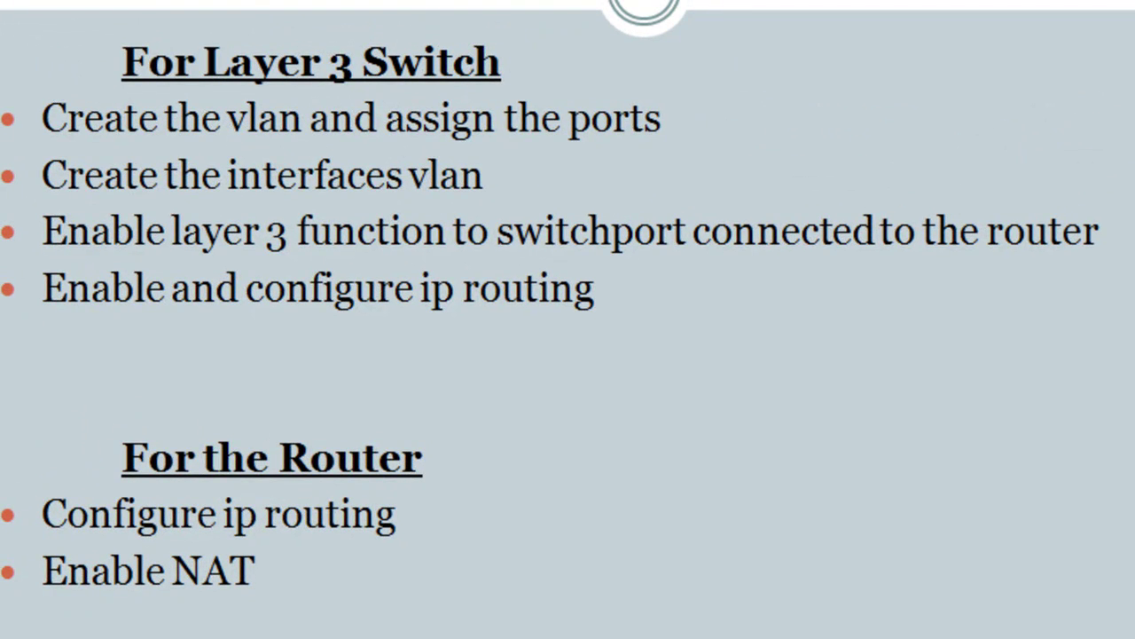
Assign IP address 192.168.1.1 with mask 255.255.255.0 to fa0/1 and enable the interface with no shut
{"action": "key", "text": "Right"}
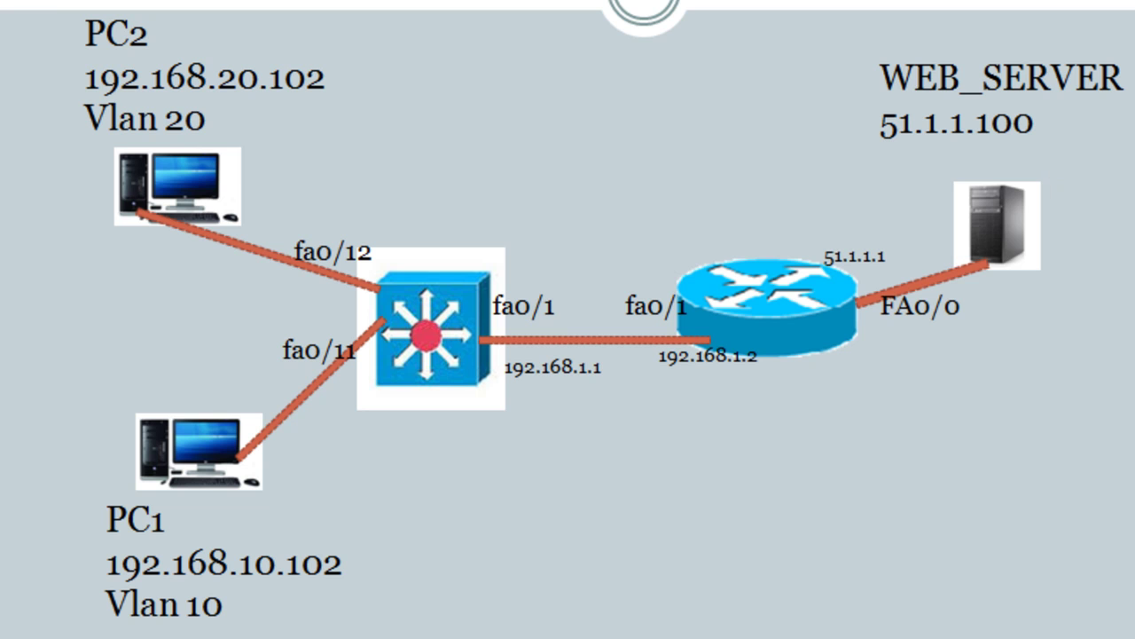
{"action": "key", "text": "alt+Tab"}
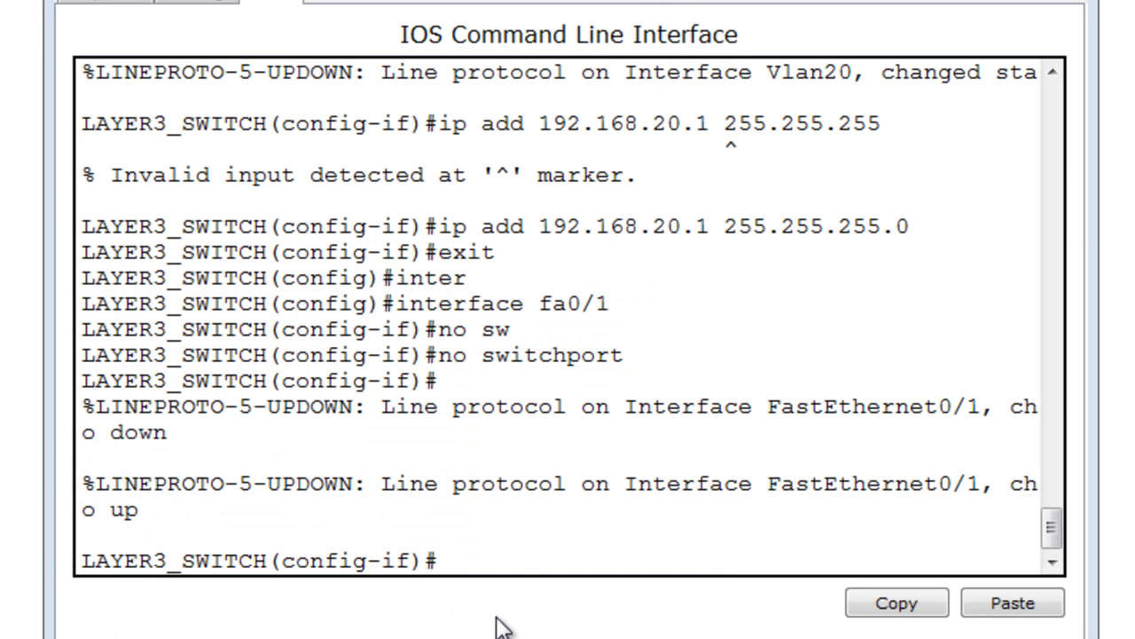
{"action": "left_click", "coordinate": [506, 554]}
{"action": "type", "text": "i"}
{"action": "type", "text": "p a"}
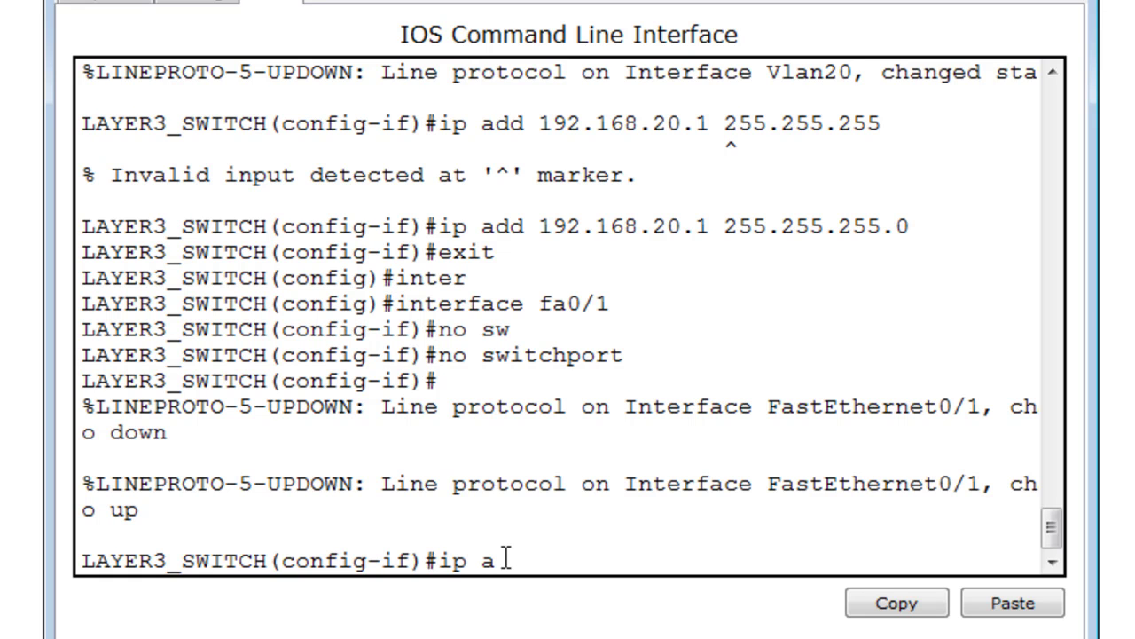
{"action": "type", "text": "dd 192"}
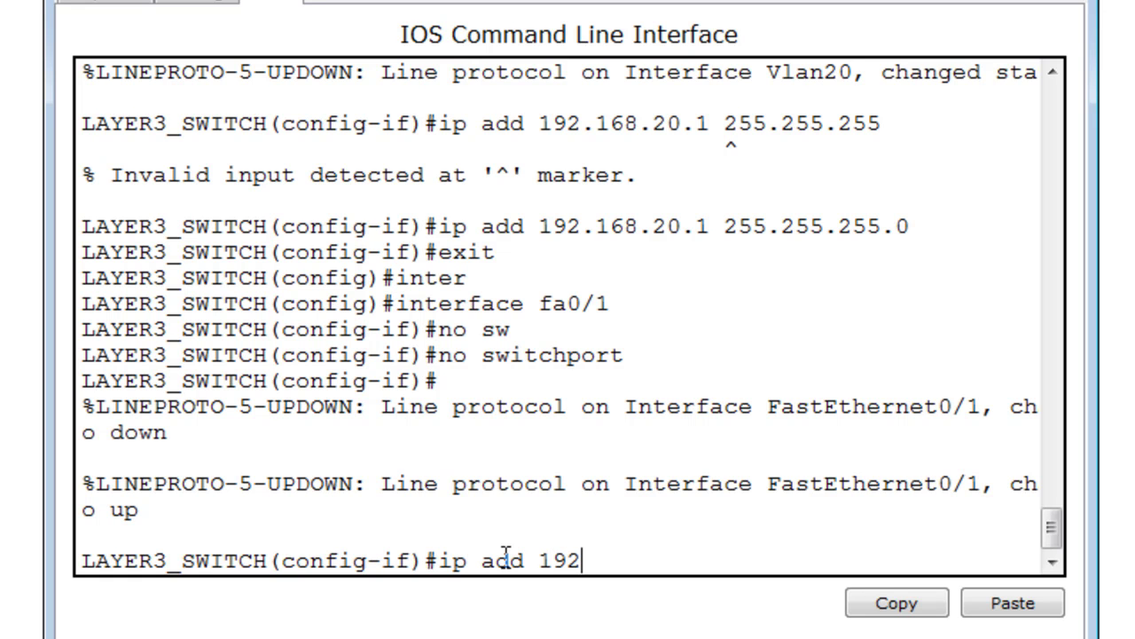
{"action": "type", "text": ".168.1.1"}
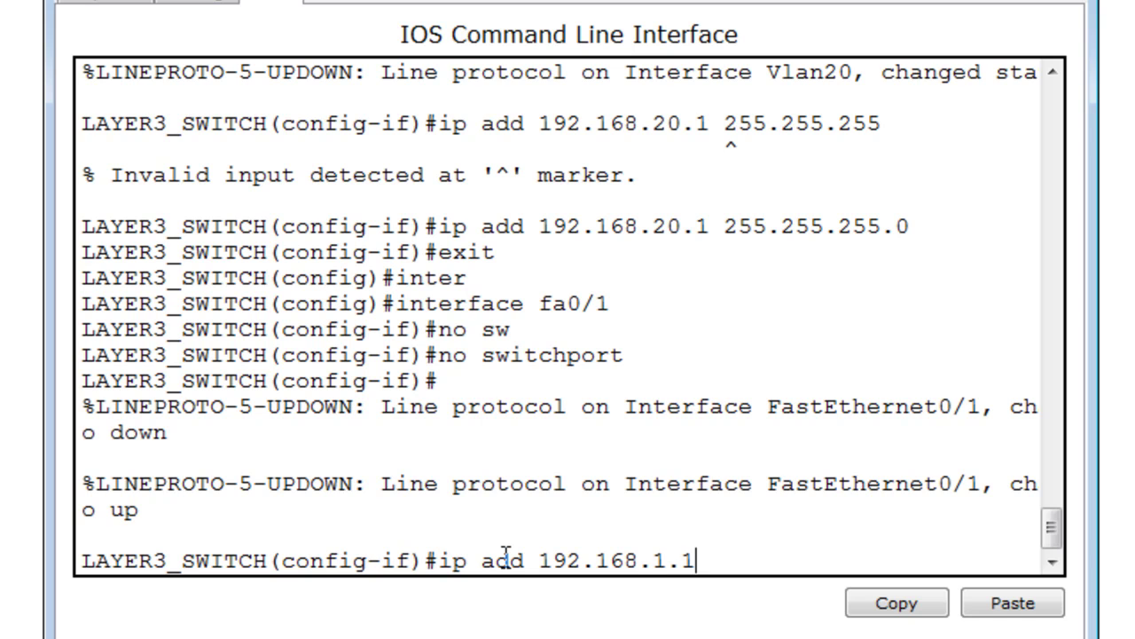
{"action": "type", "text": " 255.255.255.0"}
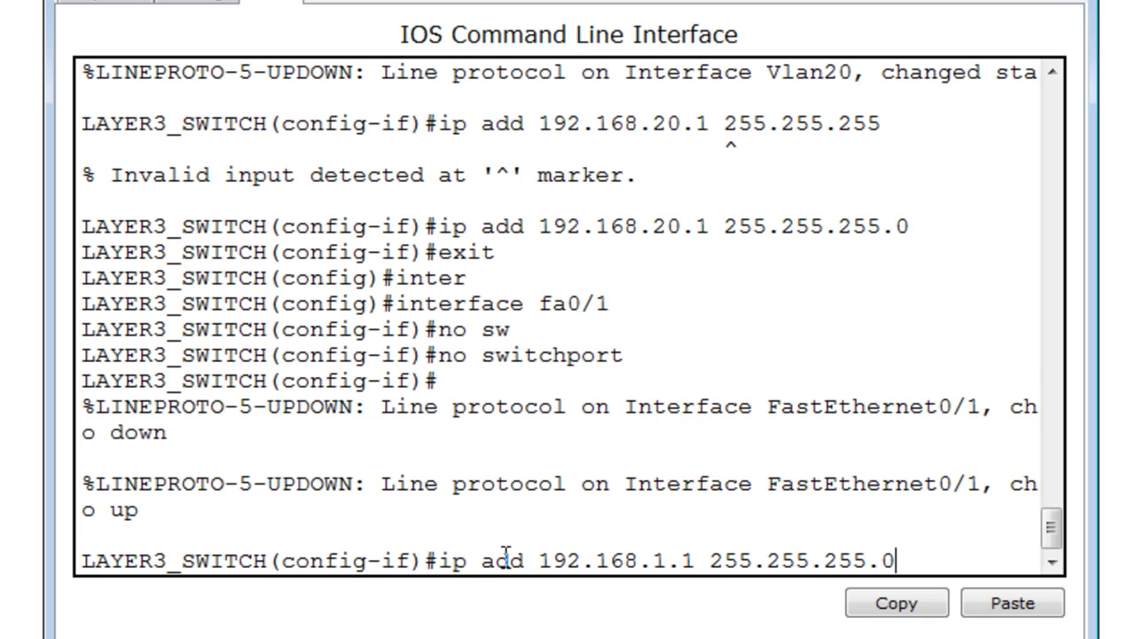
{"action": "key", "text": "Return"}
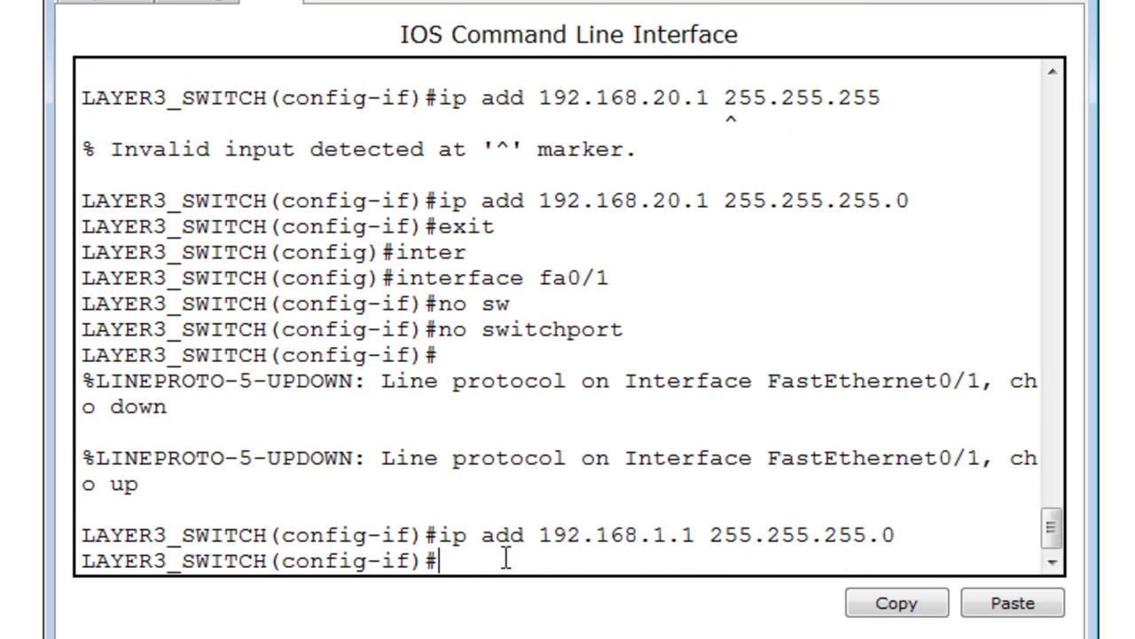
{"action": "type", "text": "no shut"}
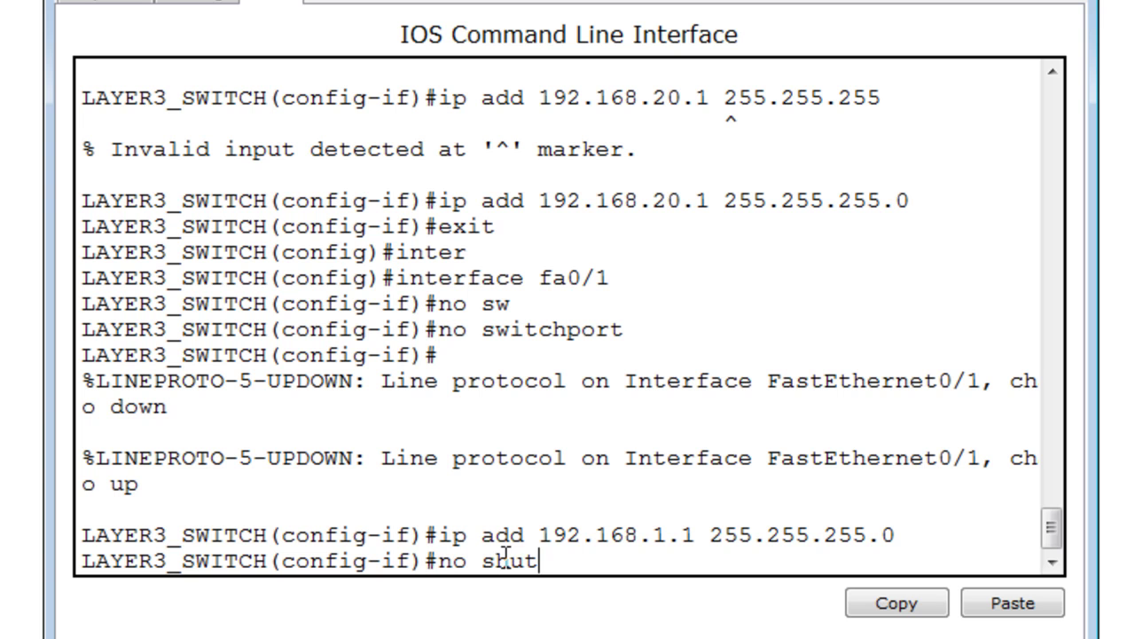
{"action": "key", "text": "Return"}
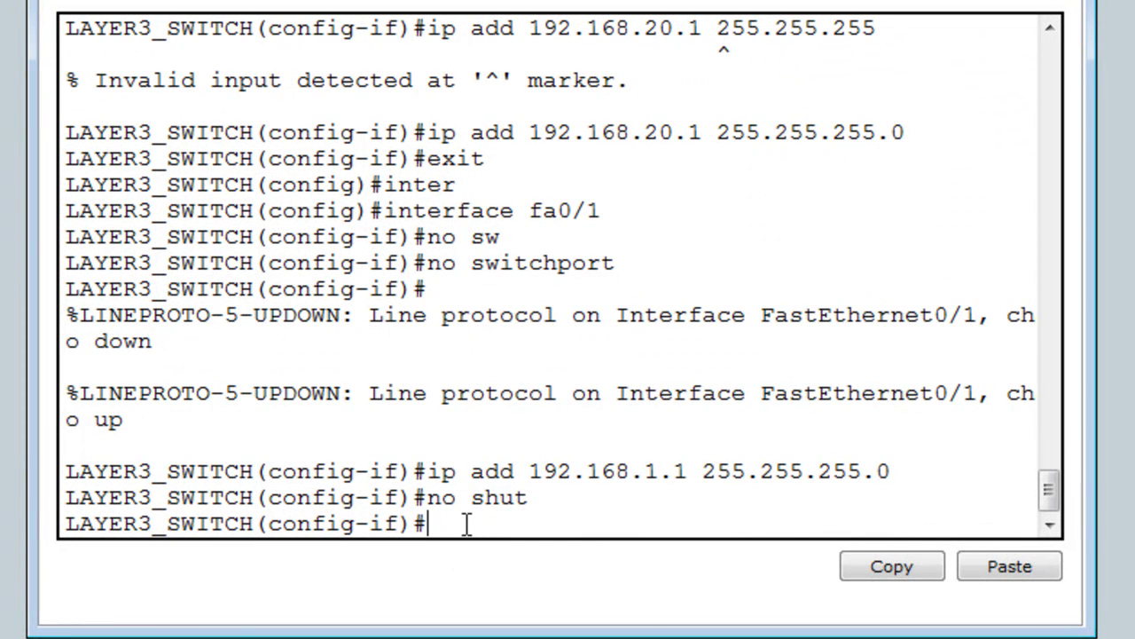
Exit the fa0/1 interface configuration and enable IP routing globally on the switch
{"action": "type", "text": "exi"}
{"action": "key", "text": "Return"}
{"action": "type", "text": "ip r"}
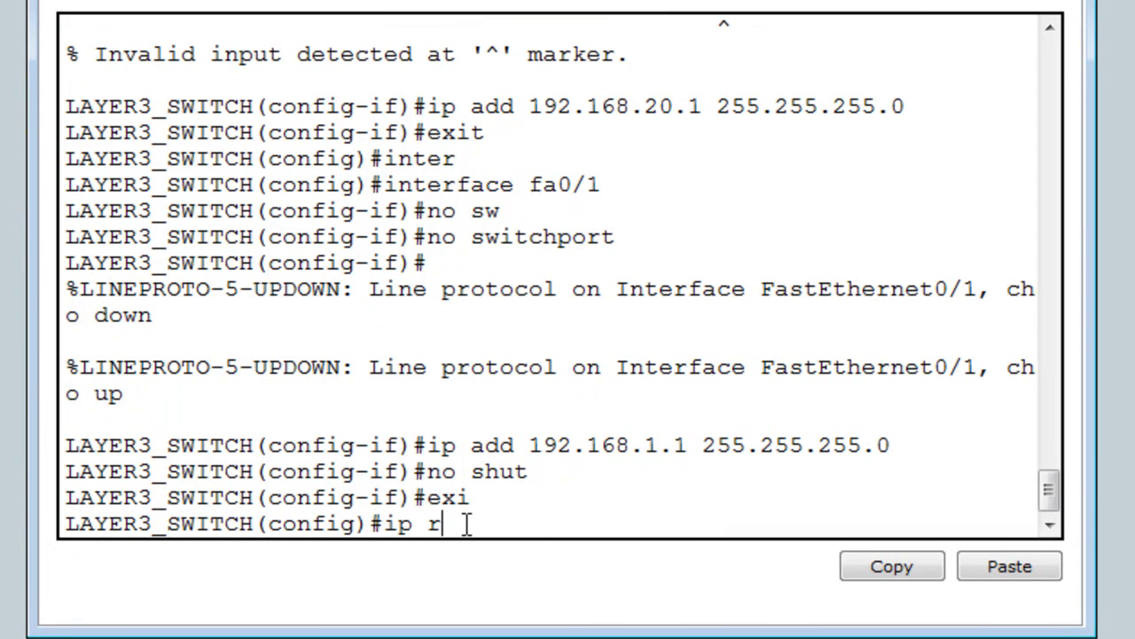
{"action": "type", "text": "outing"}
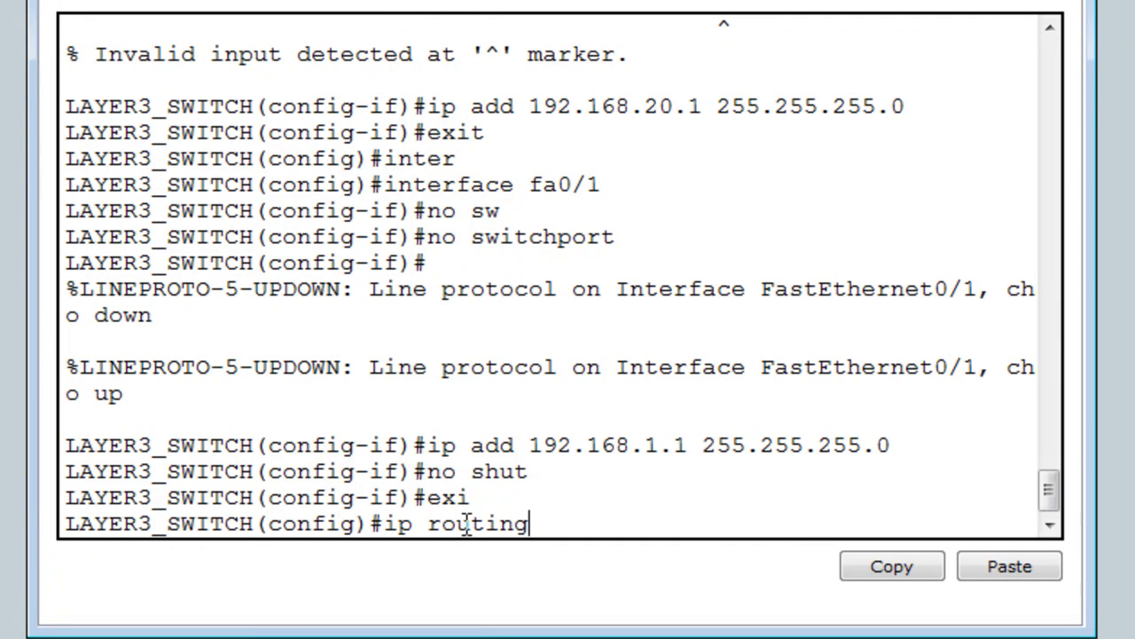
{"action": "key", "text": "Return"}
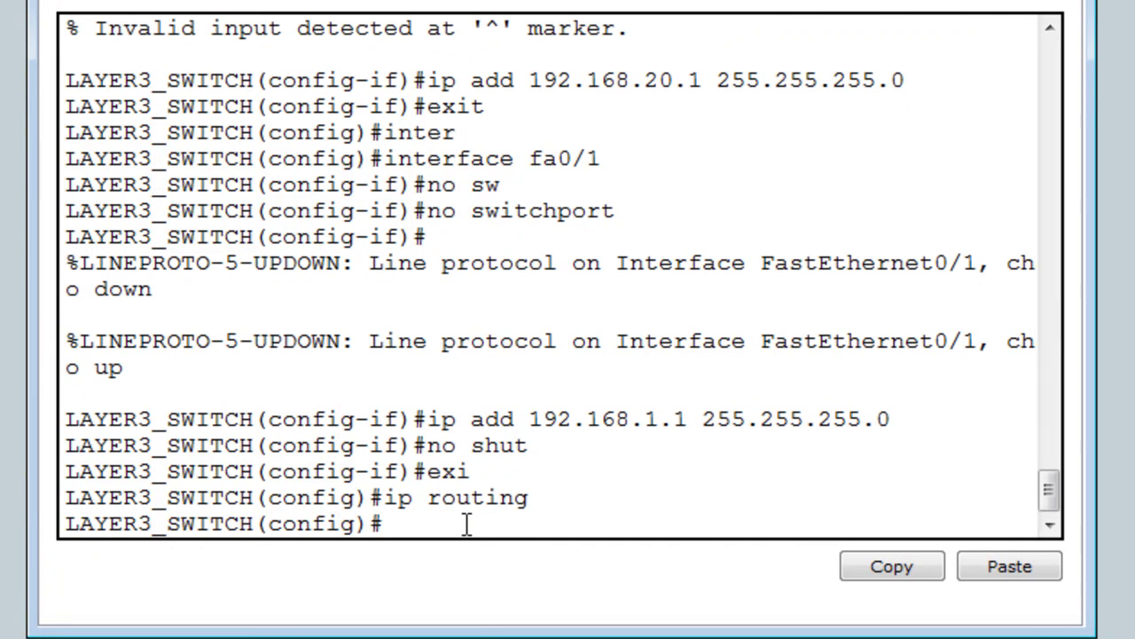
Start OSPF routing process 1 on LAYER3_SWITCH
{"action": "type", "text": "router os"}
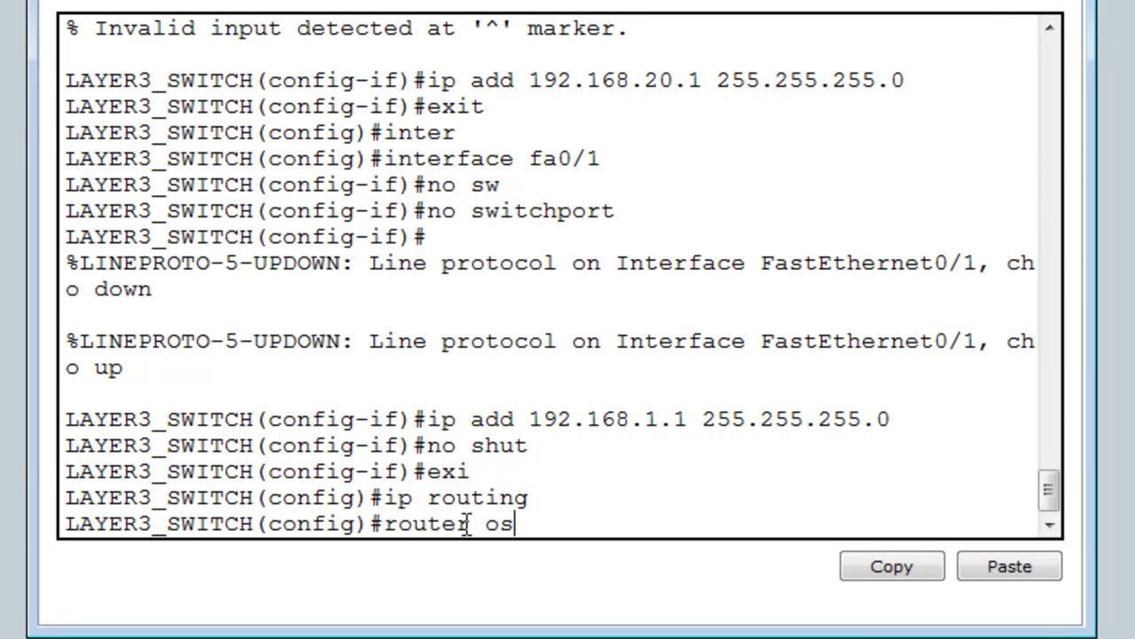
{"action": "type", "text": "pf 1"}
{"action": "key", "text": "Return"}
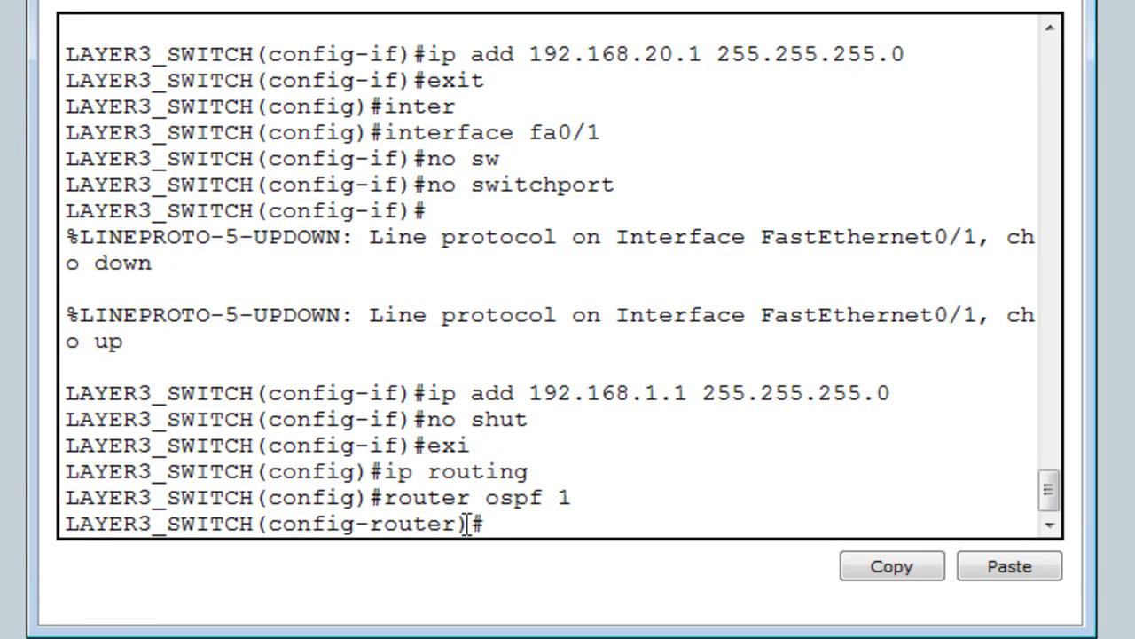
Advertise network 192.168.0.0 with wildcard mask 0.0.255.255 in area 0 of the switch's OSPF process
{"action": "type", "text": "net"}
{"action": "key", "text": "Tab"}
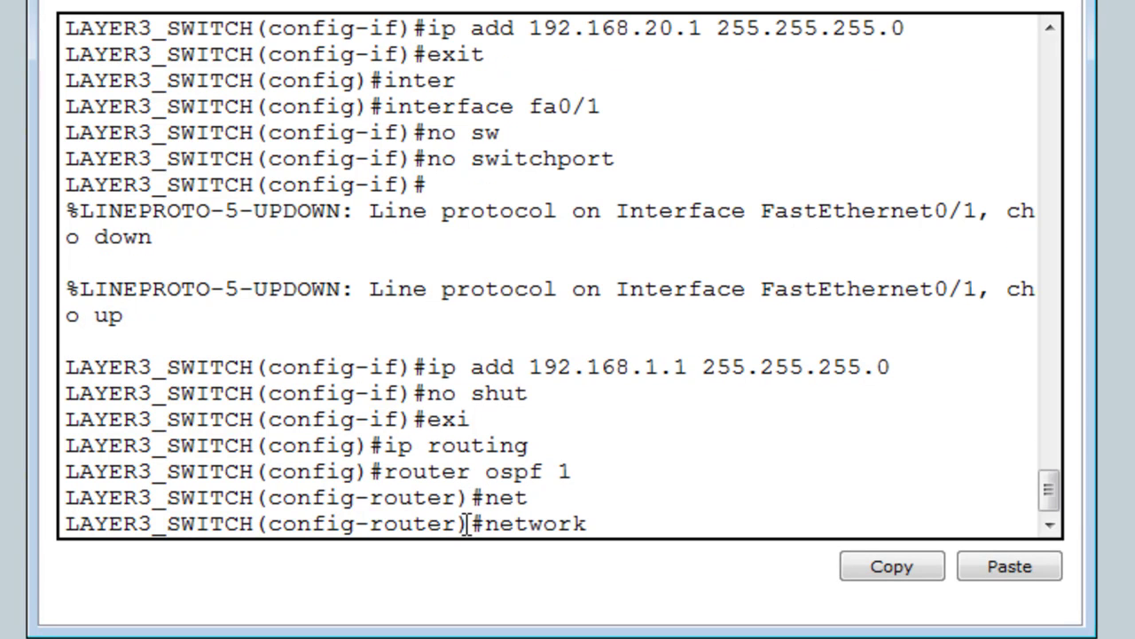
{"action": "type", "text": "192.168.0.0"}
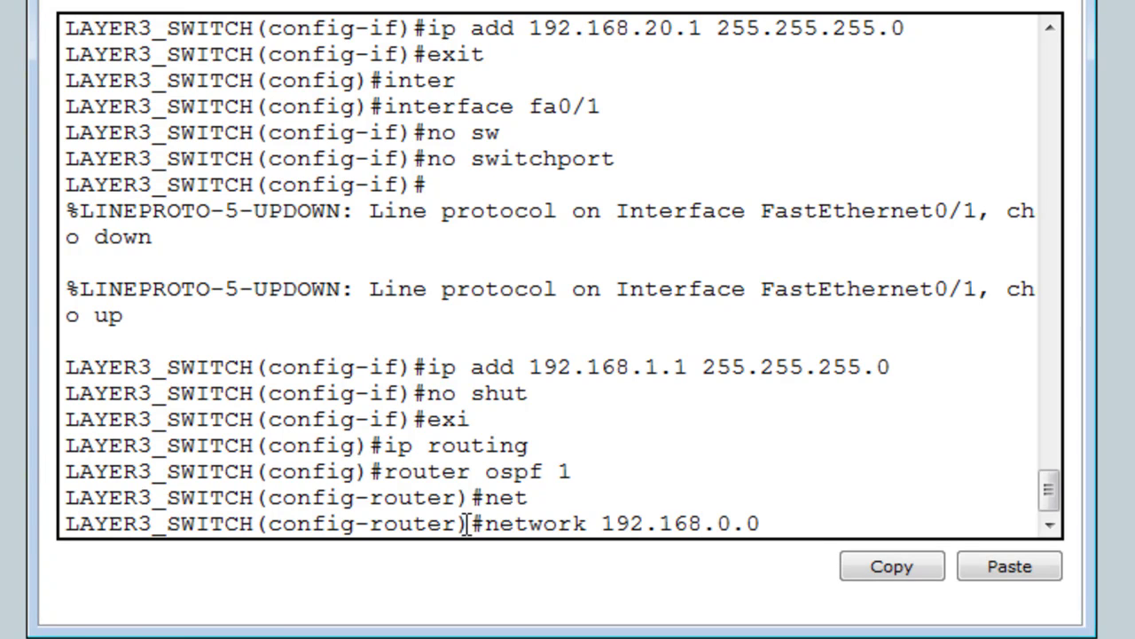
{"action": "type", "text": " 0.0.255.255"}
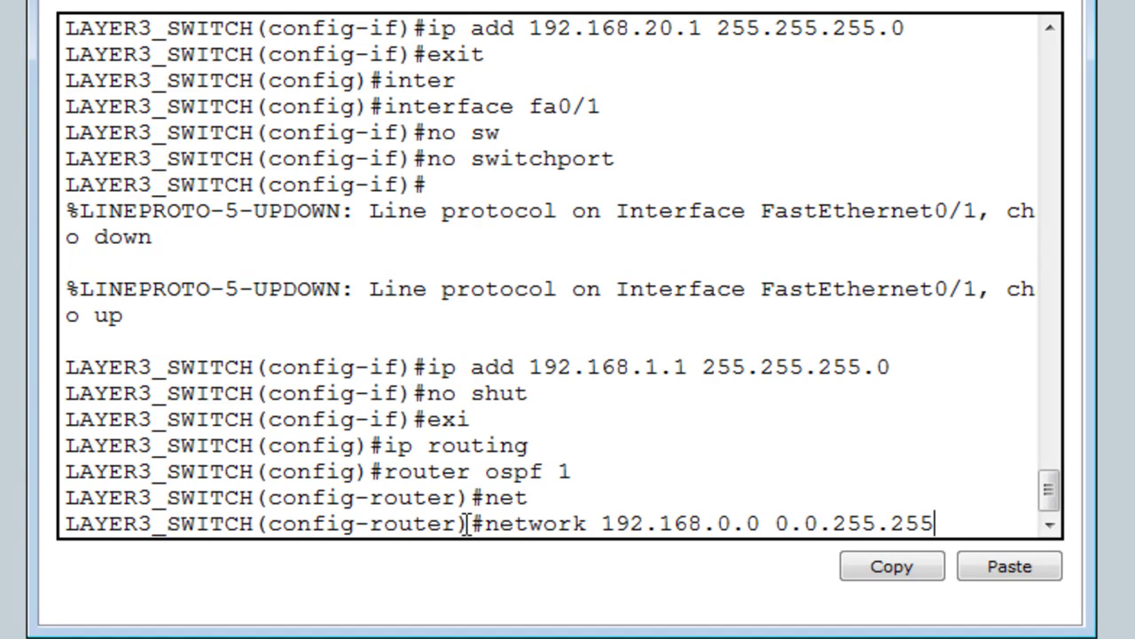
{"action": "left_click_drag", "start_coordinate": [1094, 242], "coordinate": [1134, 243]}
{"action": "type", "text": "area 0"}
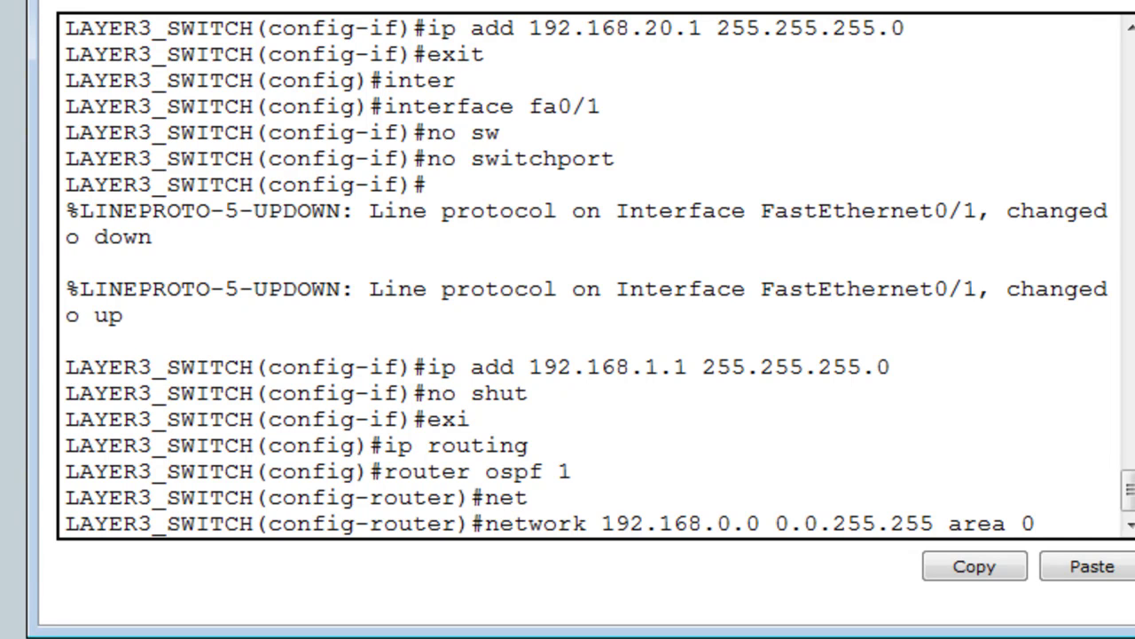
{"action": "key", "text": "Return"}
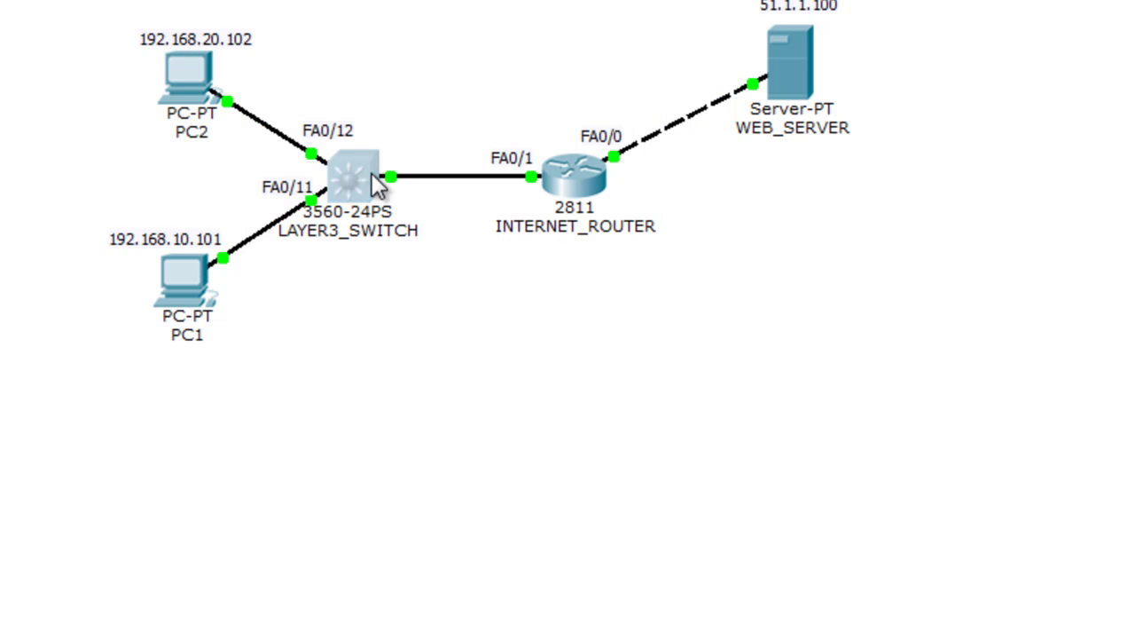
Reopen LAYER3_SWITCH, exit OSPF configuration and add a default route, 0.0.0.0 0.0.0.0, with next hop 192.168.1.2
{"action": "left_click", "coordinate": [376, 185]}
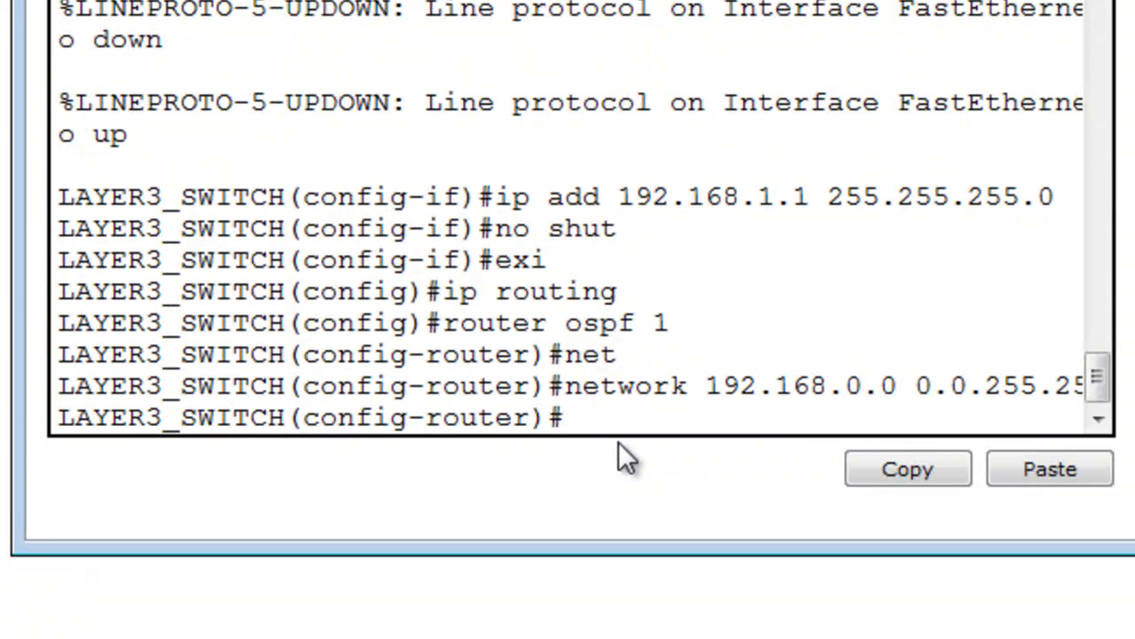
{"action": "type", "text": "exit"}
{"action": "key", "text": "Return"}
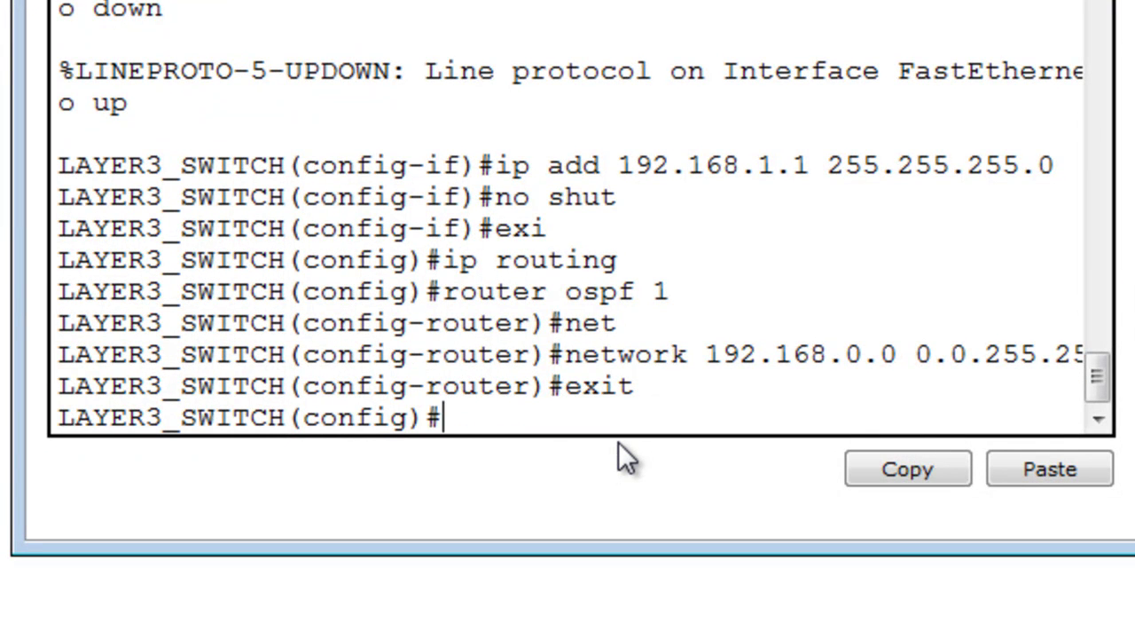
{"action": "type", "text": "ip route "}
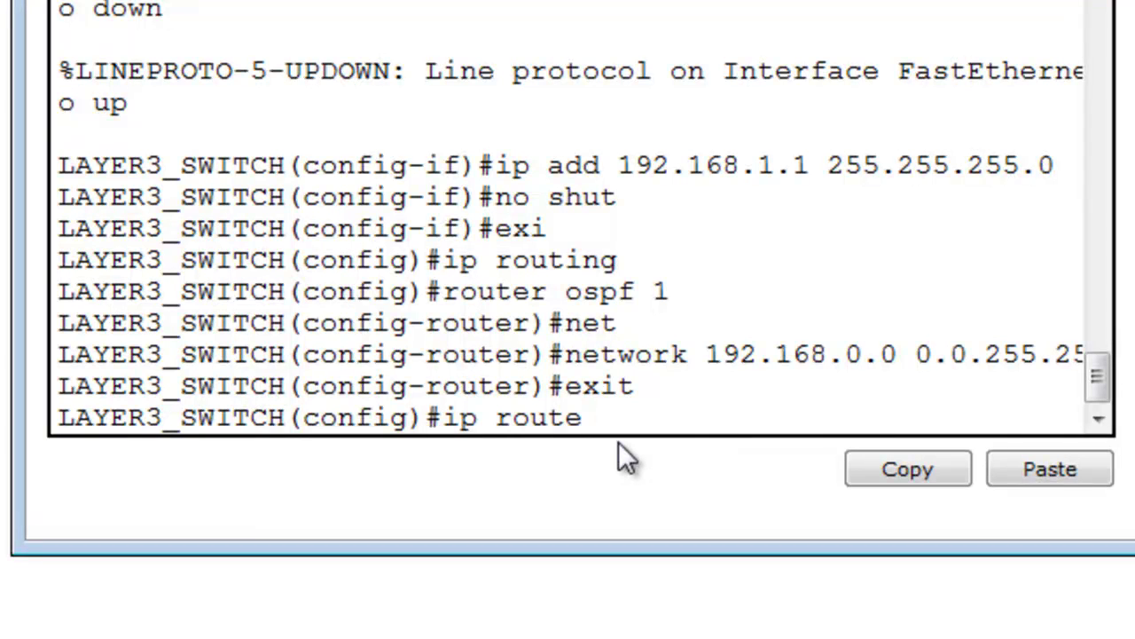
{"action": "type", "text": "0.0.0.0 0.0.0"}
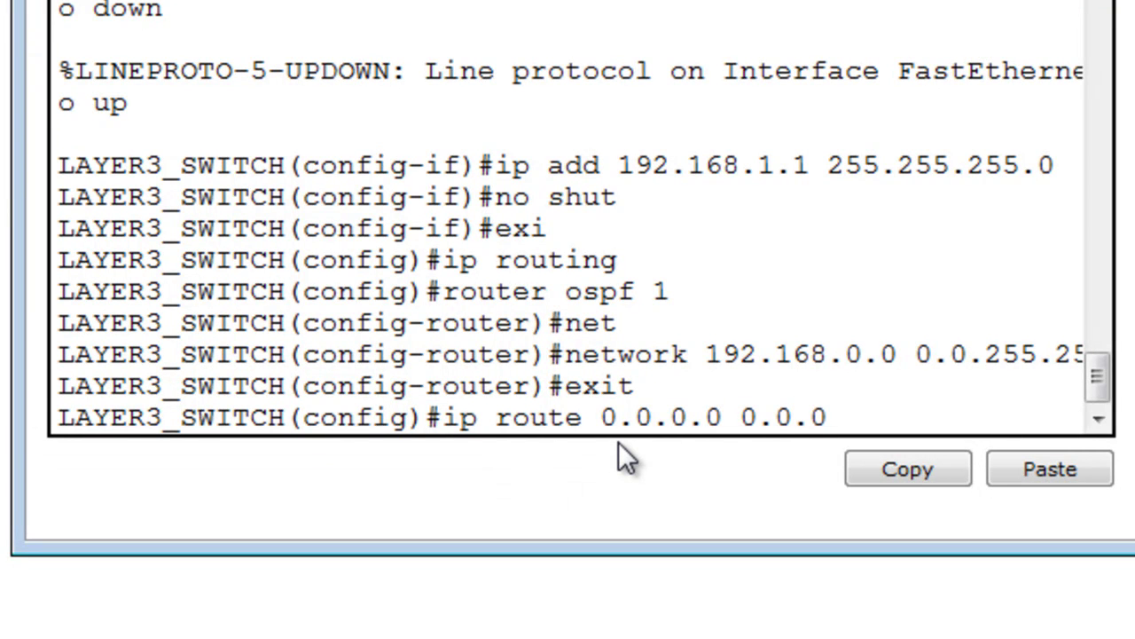
{"action": "type", "text": ".0 ?"}
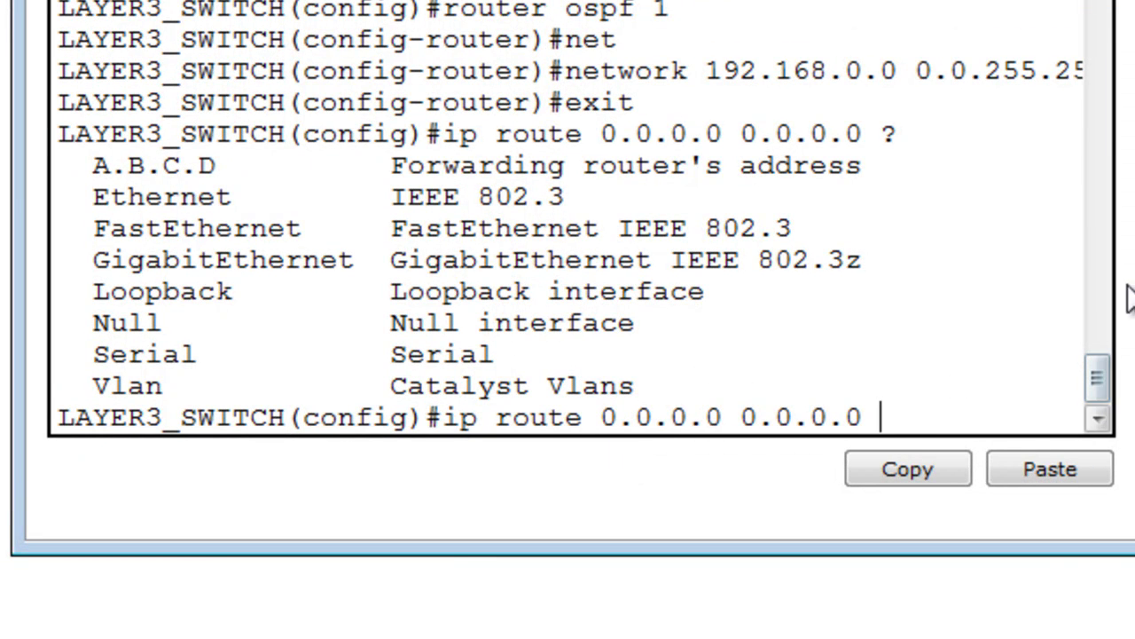
{"action": "left_click_drag", "start_coordinate": [1130, 265], "coordinate": [1134, 266]}
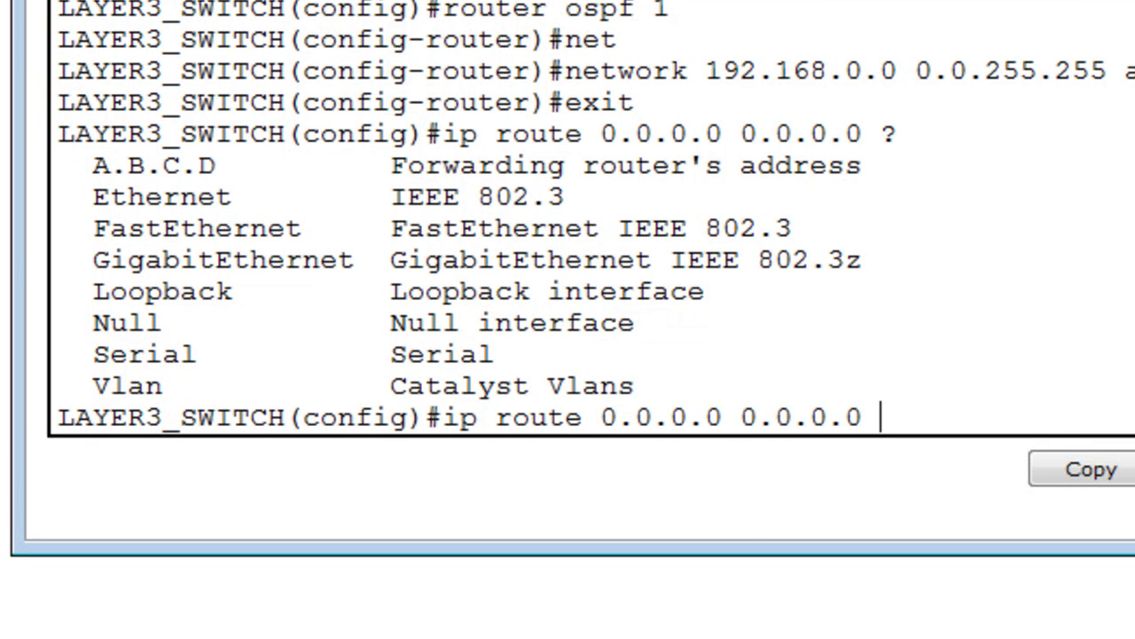
{"action": "type", "text": "192."}
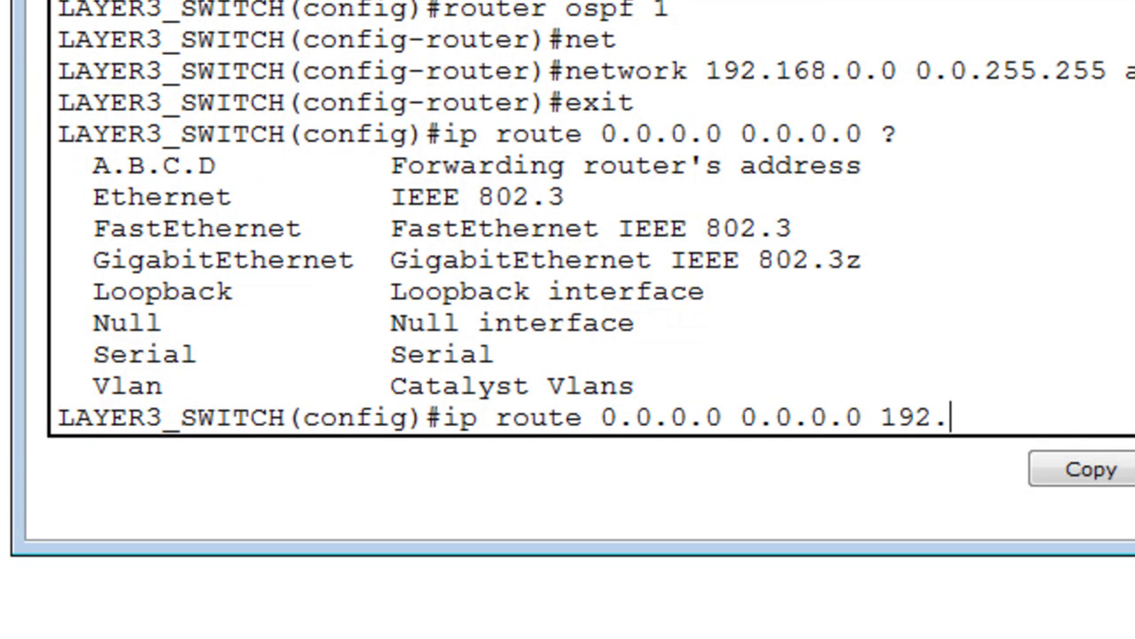
{"action": "type", "text": "168.1.2"}
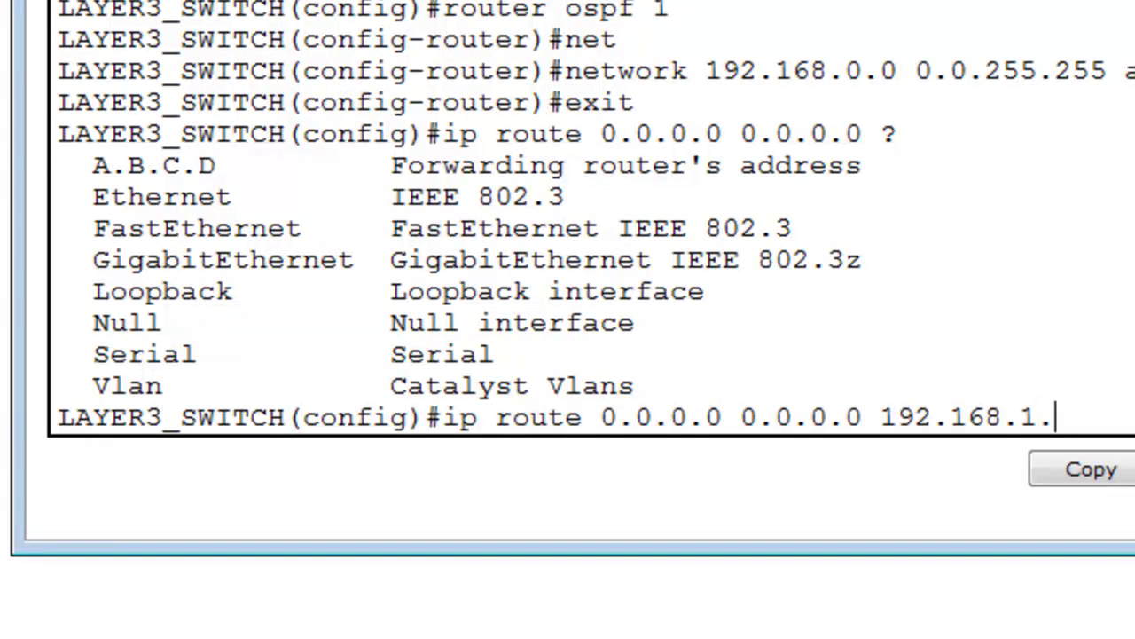
{"action": "key", "text": "Return"}
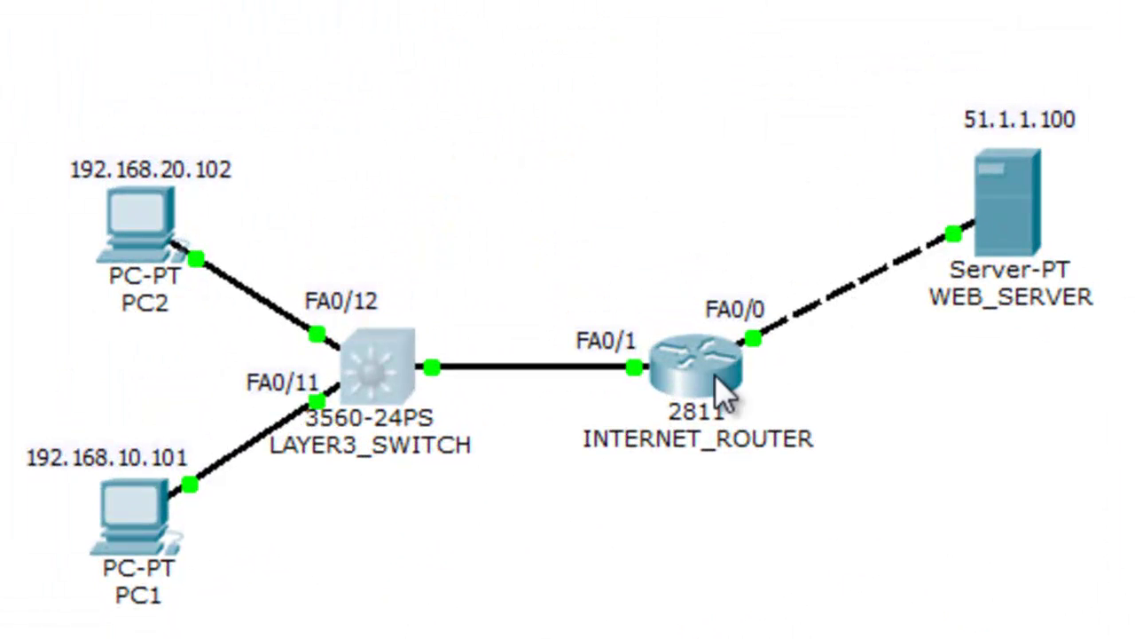
Open the INTERNET_ROUTER command line and enter global configuration mode with en and conf t
{"action": "left_click", "coordinate": [728, 322]}
{"action": "key", "text": "Return"}
{"action": "key", "text": "Return"}
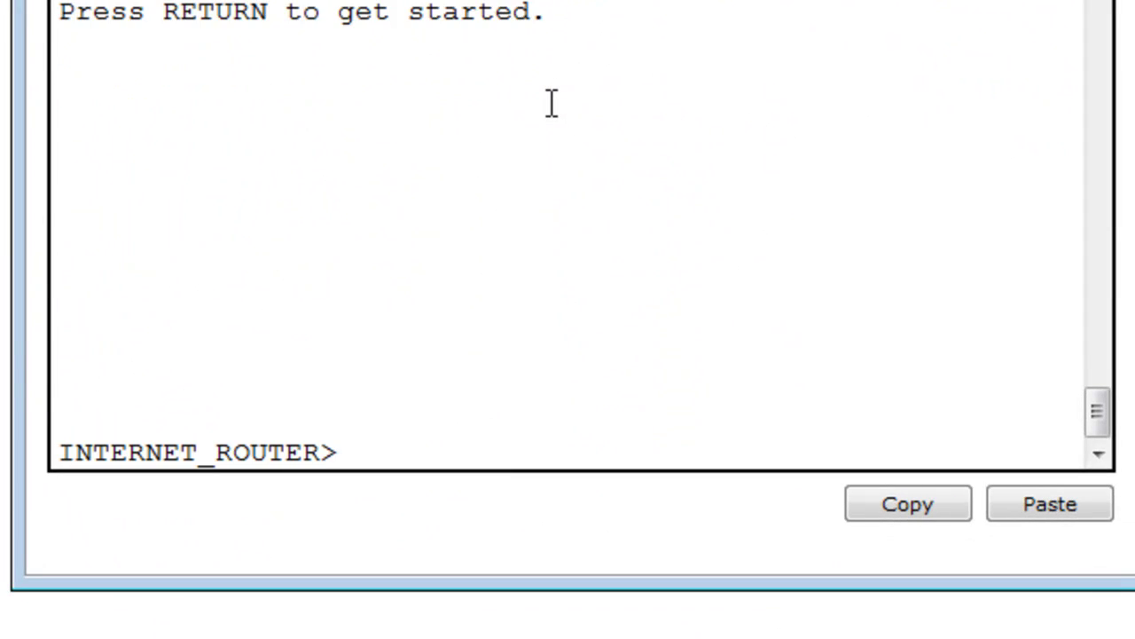
{"action": "type", "text": "en"}
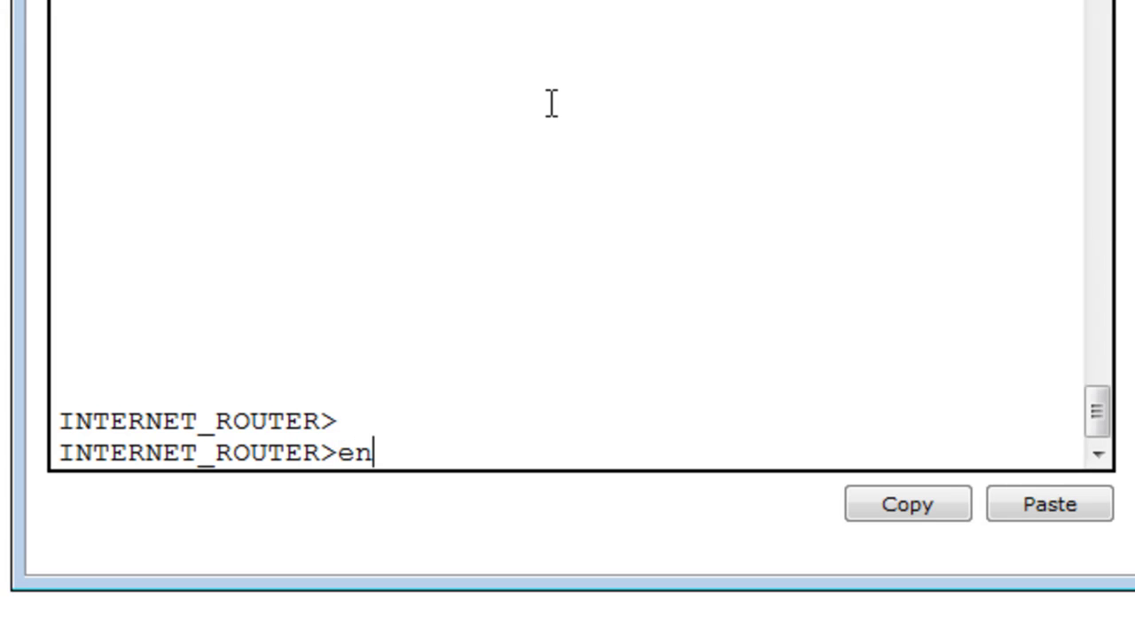
{"action": "key", "text": "Return"}
{"action": "type", "text": "conf t"}
{"action": "key", "text": "Return"}
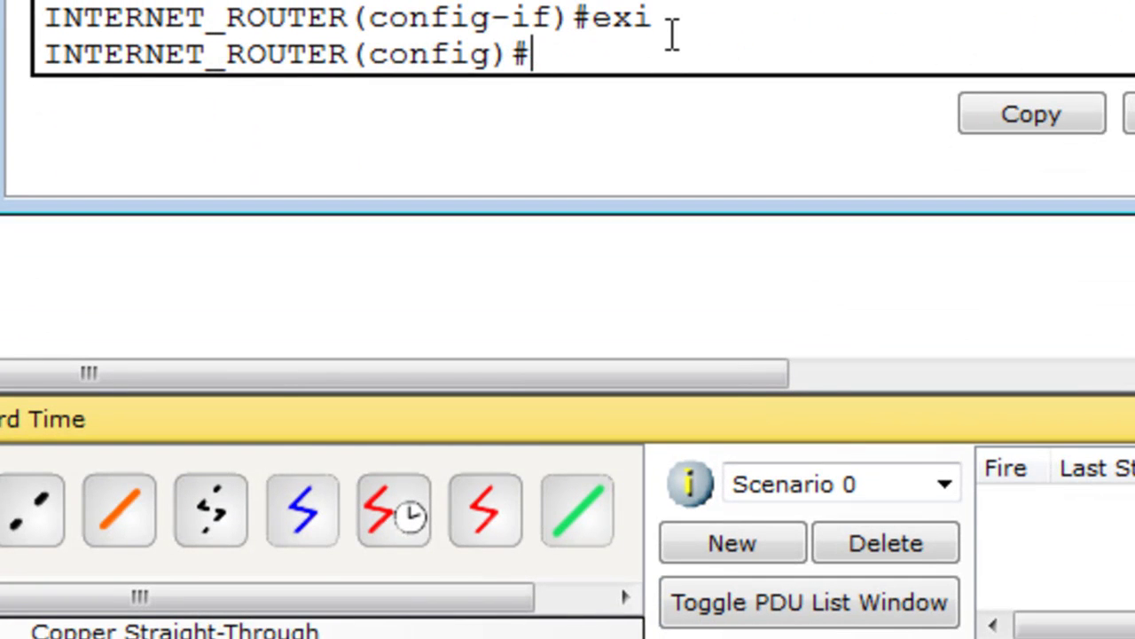
Start OSPF routing process 1 on INTERNET_ROUTER
{"action": "type", "text": "router o"}
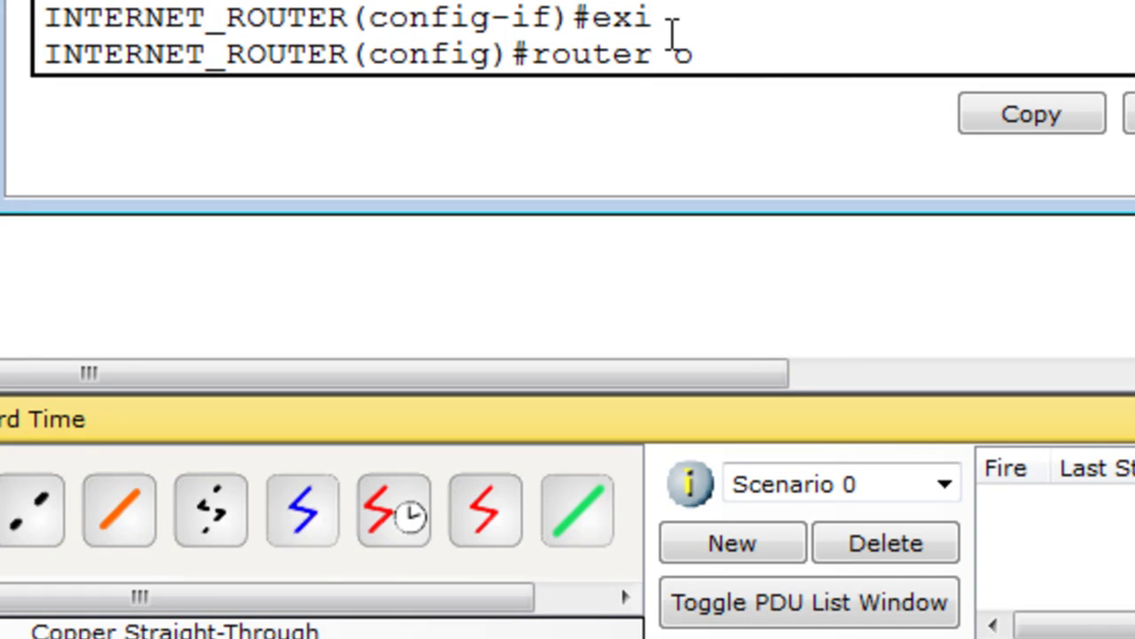
{"action": "type", "text": "sp"}
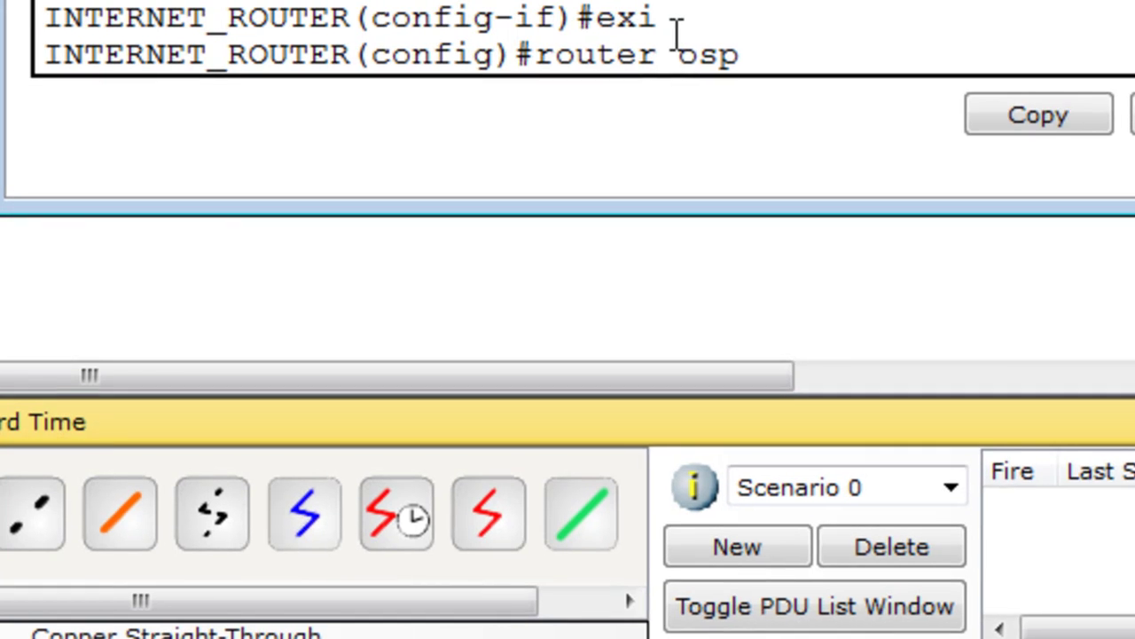
{"action": "type", "text": "f 1"}
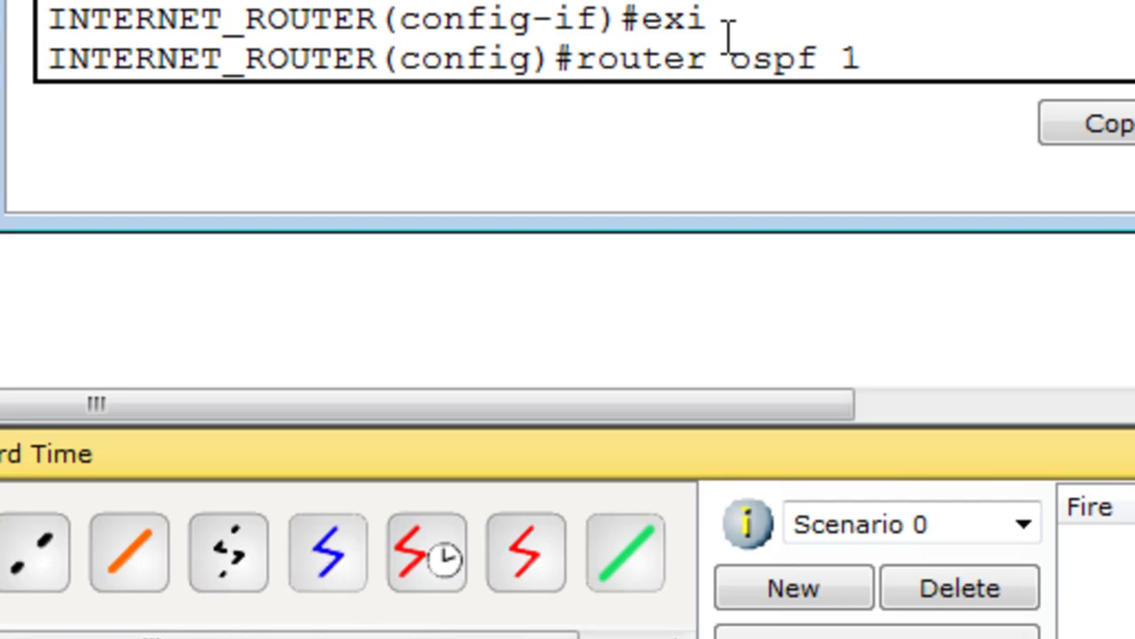
{"action": "key", "text": "Return"}
Advertise the router address 192.168.1.2 with wildcard mask 0.0.0.0 in OSPF area 0
{"action": "type", "text": "netwo"}
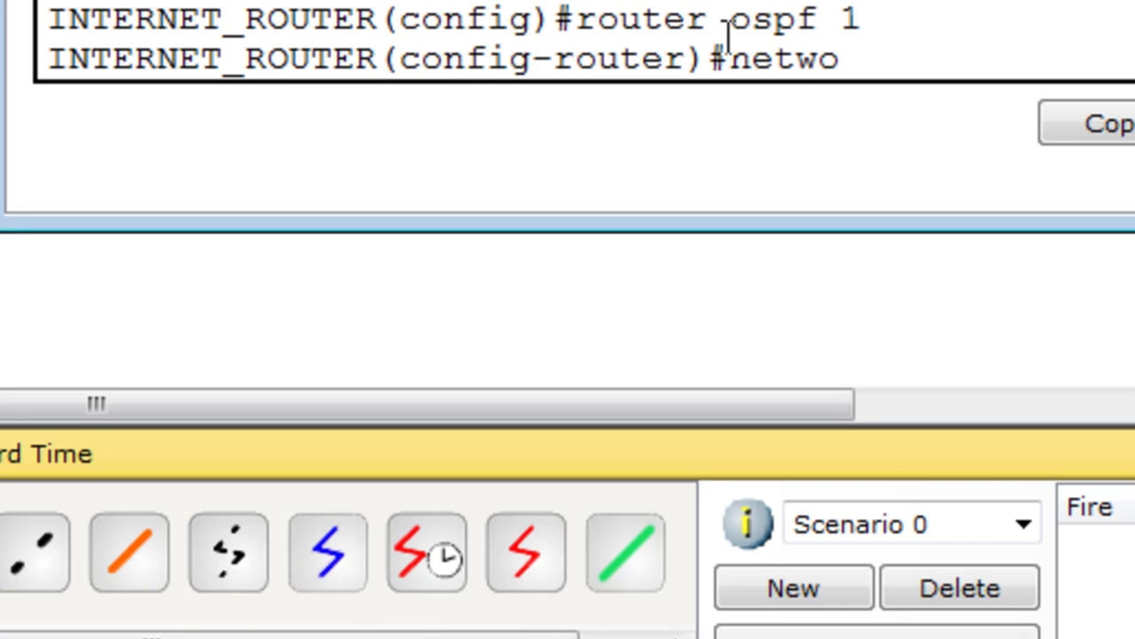
{"action": "type", "text": "k"}
{"action": "key", "text": "BackSpace"}
{"action": "key", "text": "BackSpace"}
{"action": "key", "text": "Tab"}
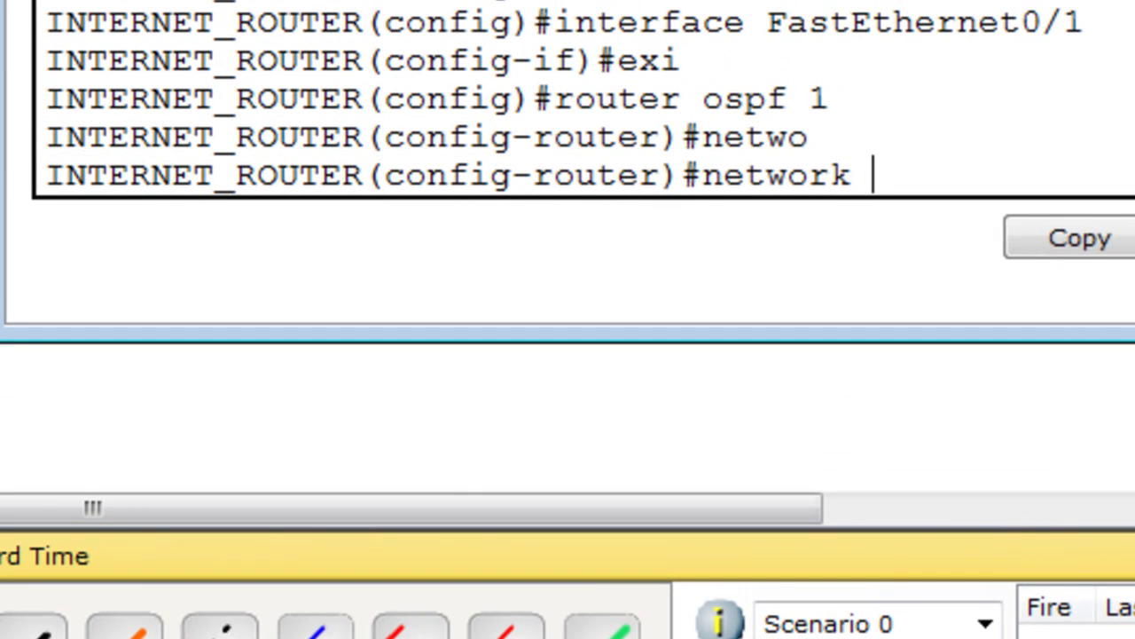
{"action": "type", "text": "7"}
{"action": "key", "text": "BackSpace"}
{"action": "type", "text": "192."}
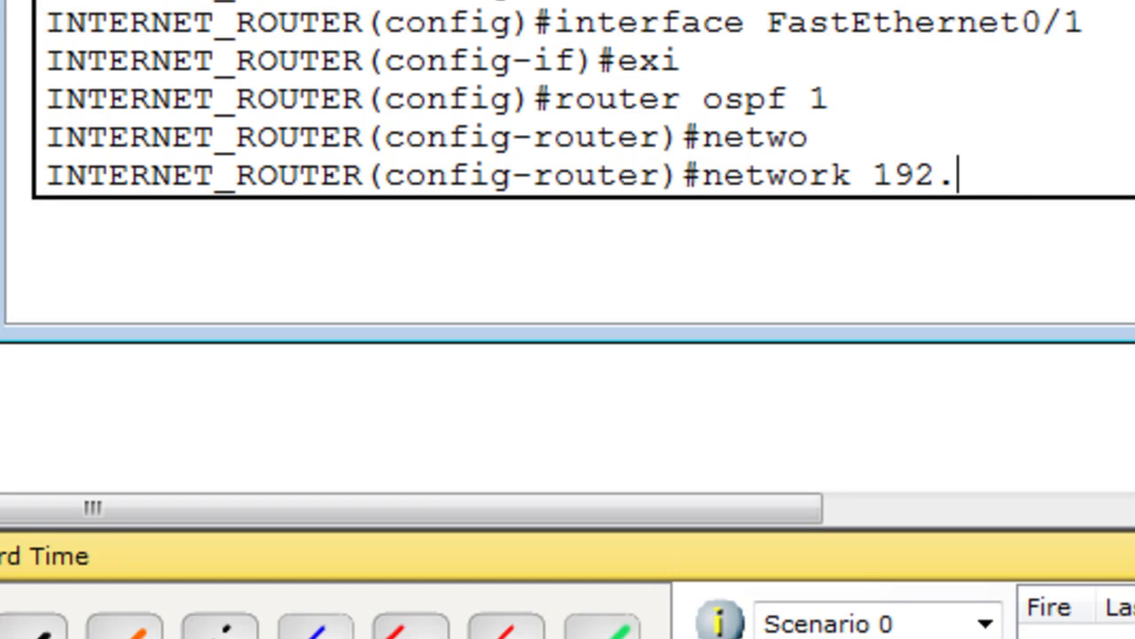
{"action": "type", "text": "168.1"}
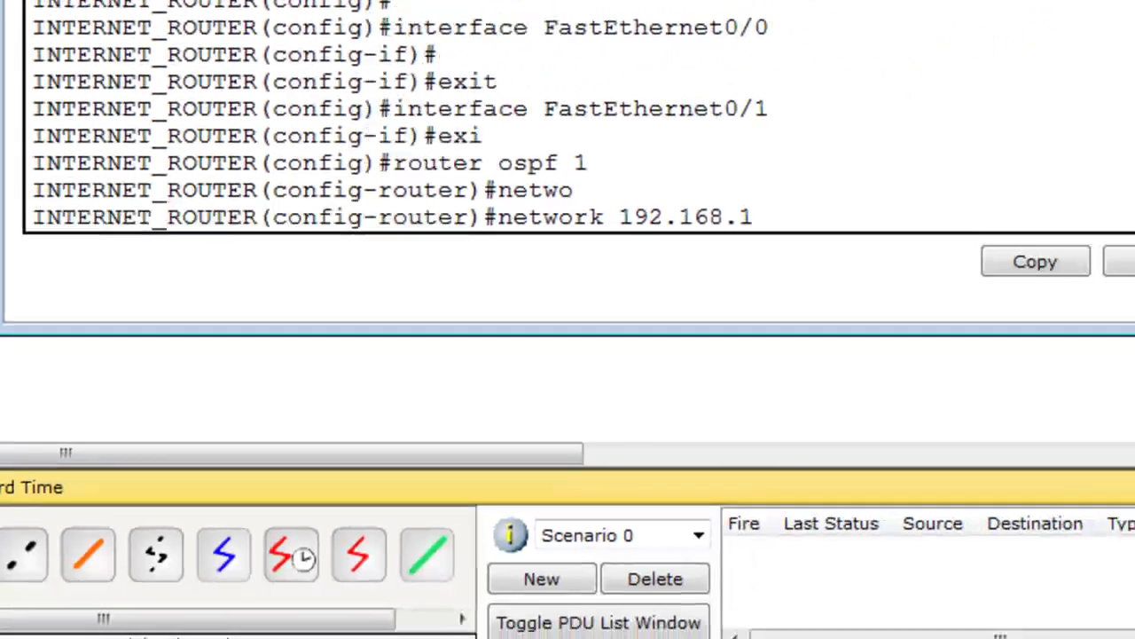
{"action": "type", "text": ".2"}
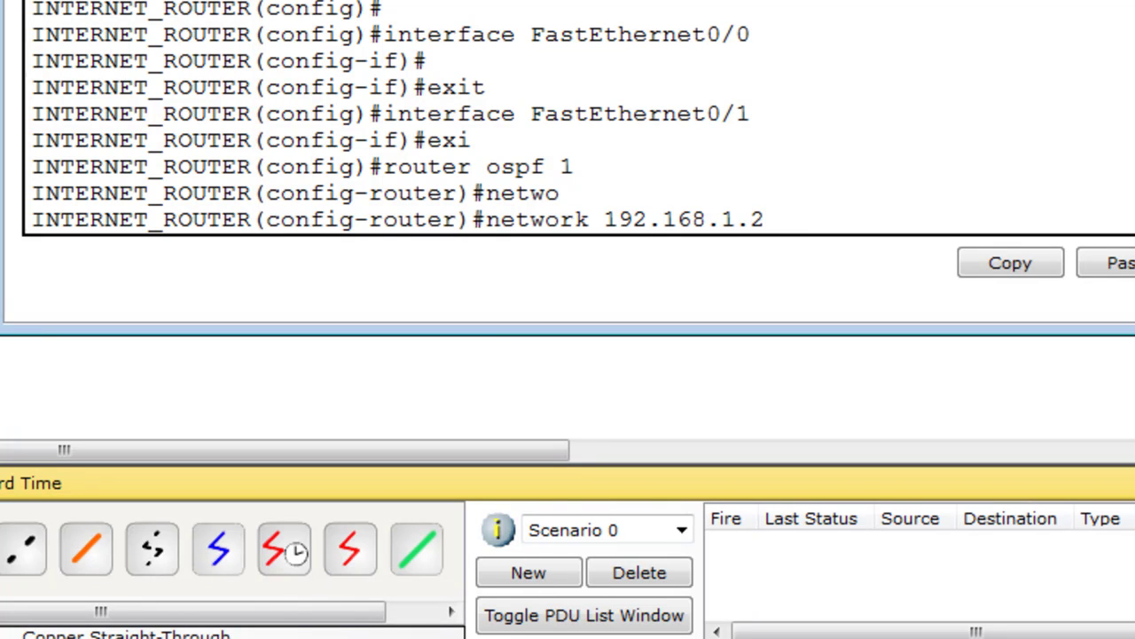
{"action": "type", "text": " 0.0.0.0"}
{"action": "type", "text": "area"}
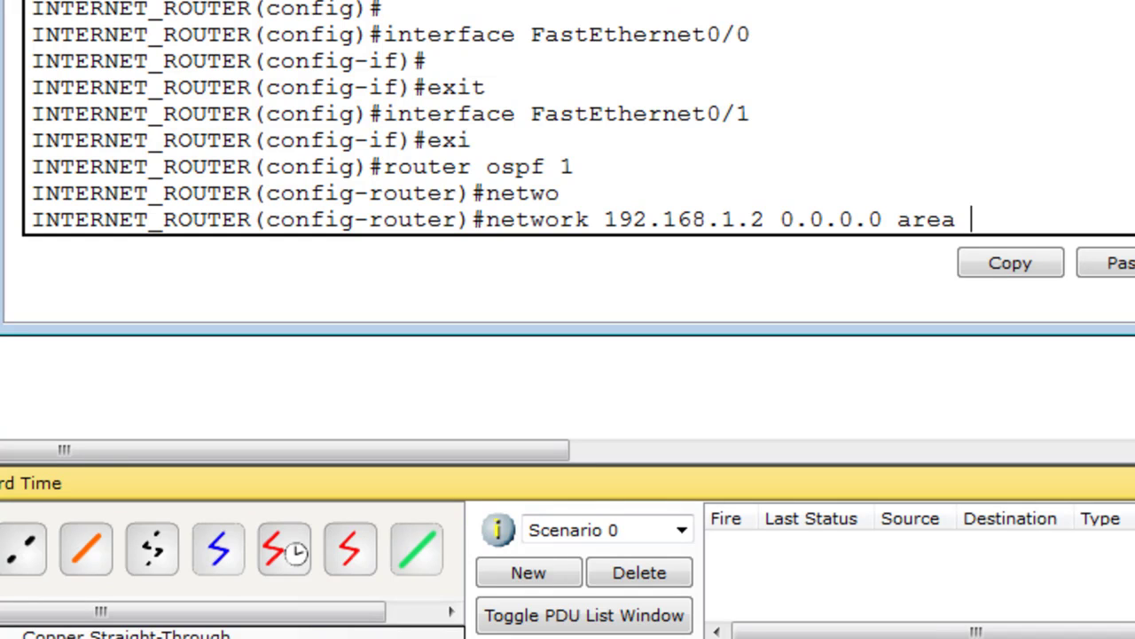
{"action": "type", "text": " 0"}
{"action": "key", "text": "Return"}
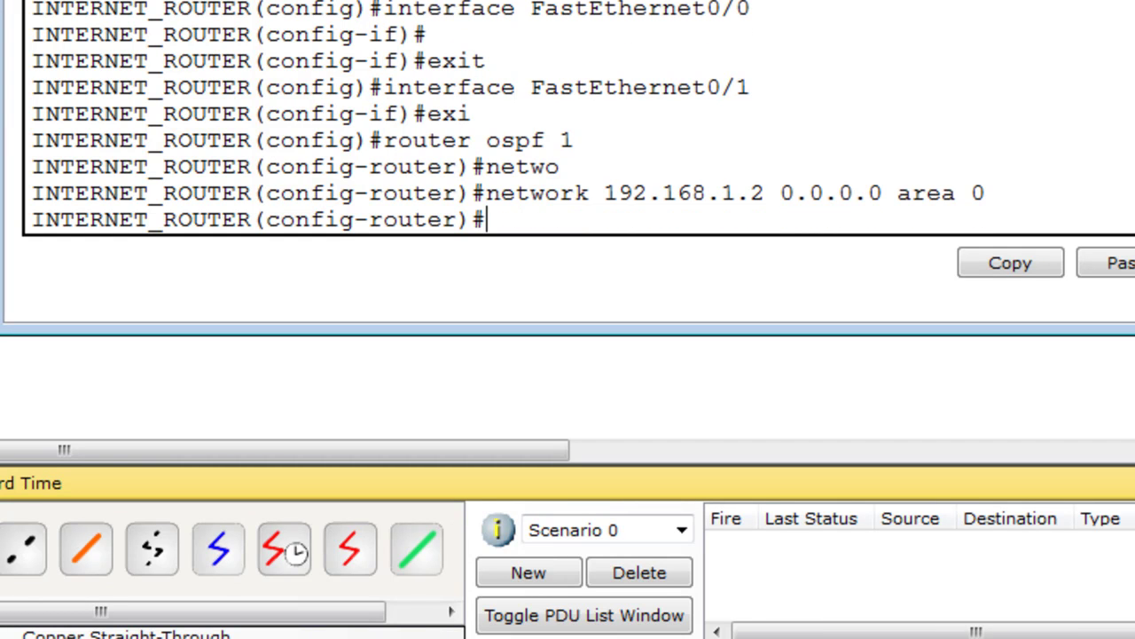
Advertise the router address 51.1.1.1 with wildcard mask 0.0.0.0 in OSPF area 0 and exit OSPF configuration
{"action": "type", "text": "netw"}
{"action": "key", "text": "Tab"}
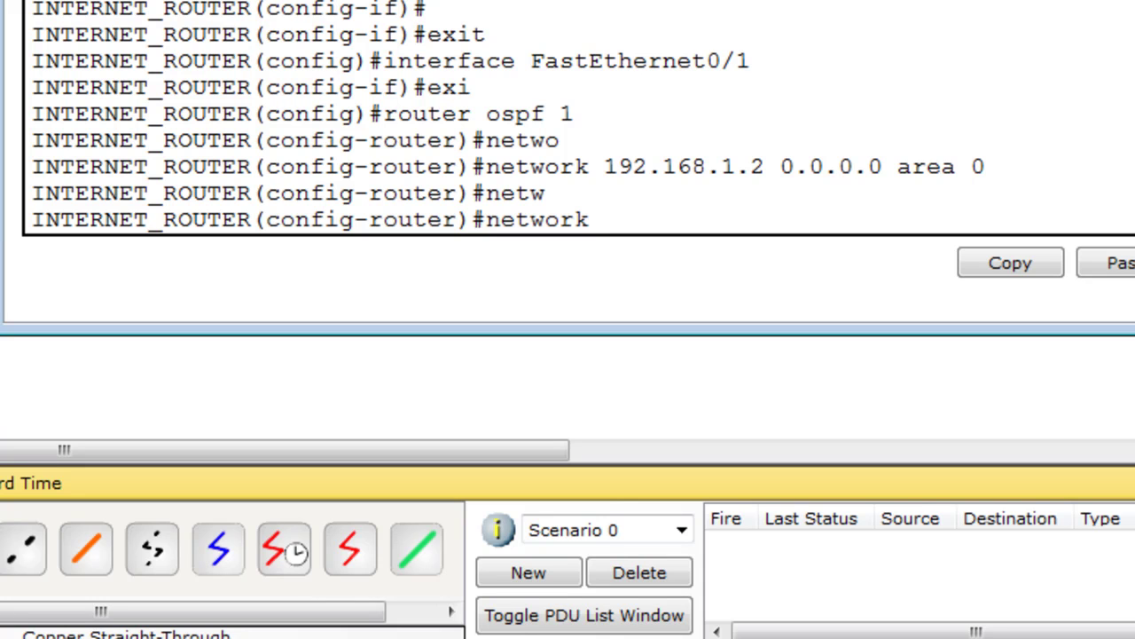
{"action": "type", "text": "51."}
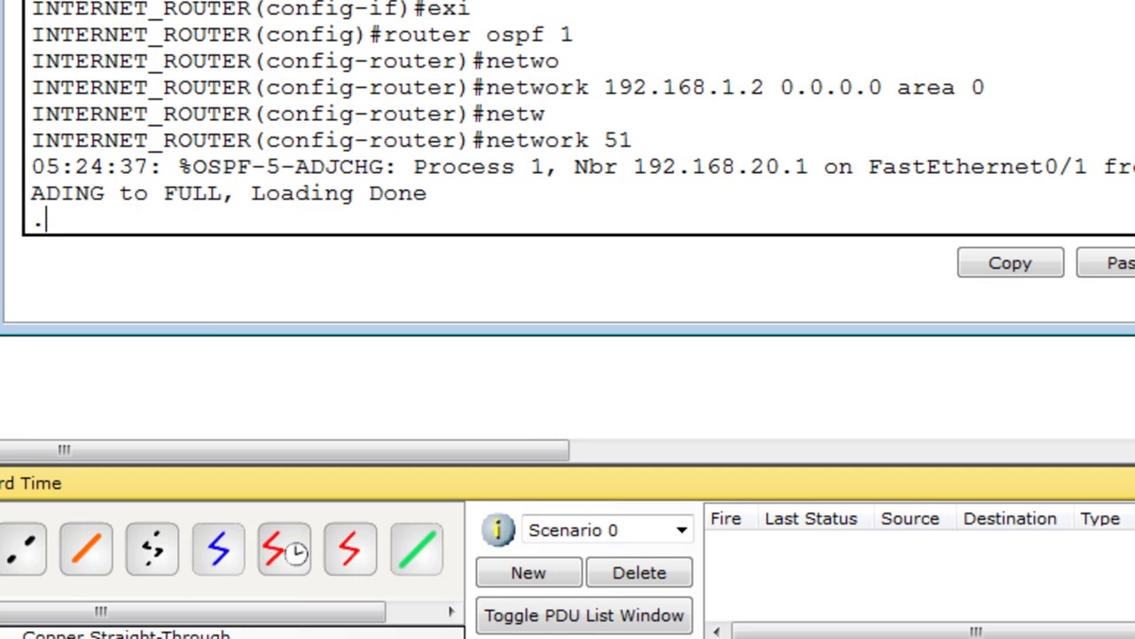
{"action": "key", "text": "Return"}
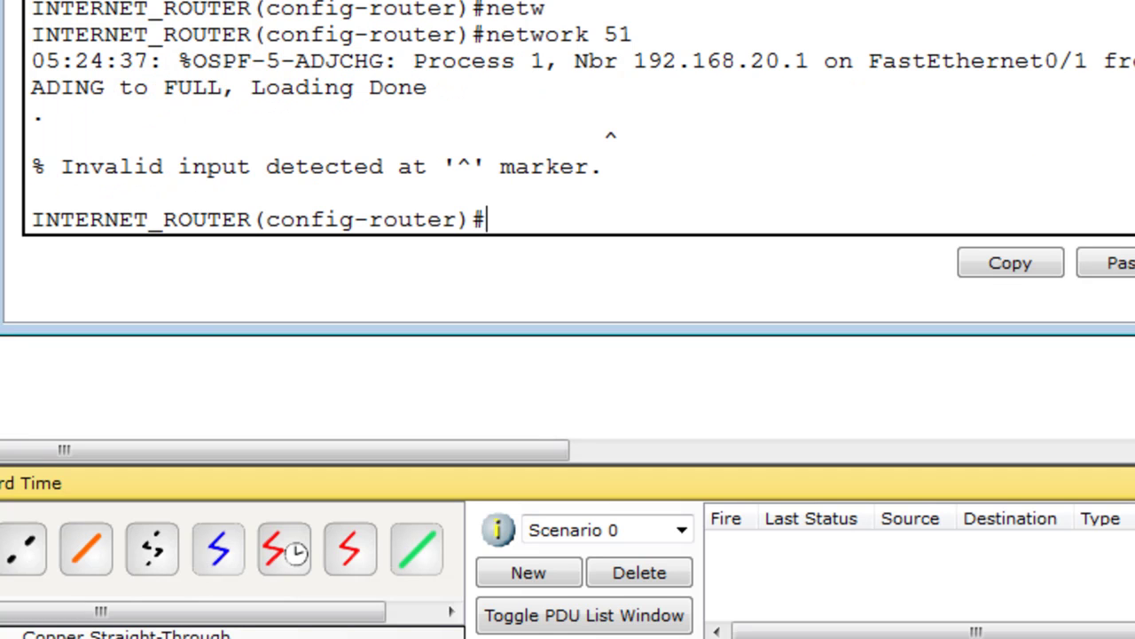
{"action": "key", "text": "Up"}
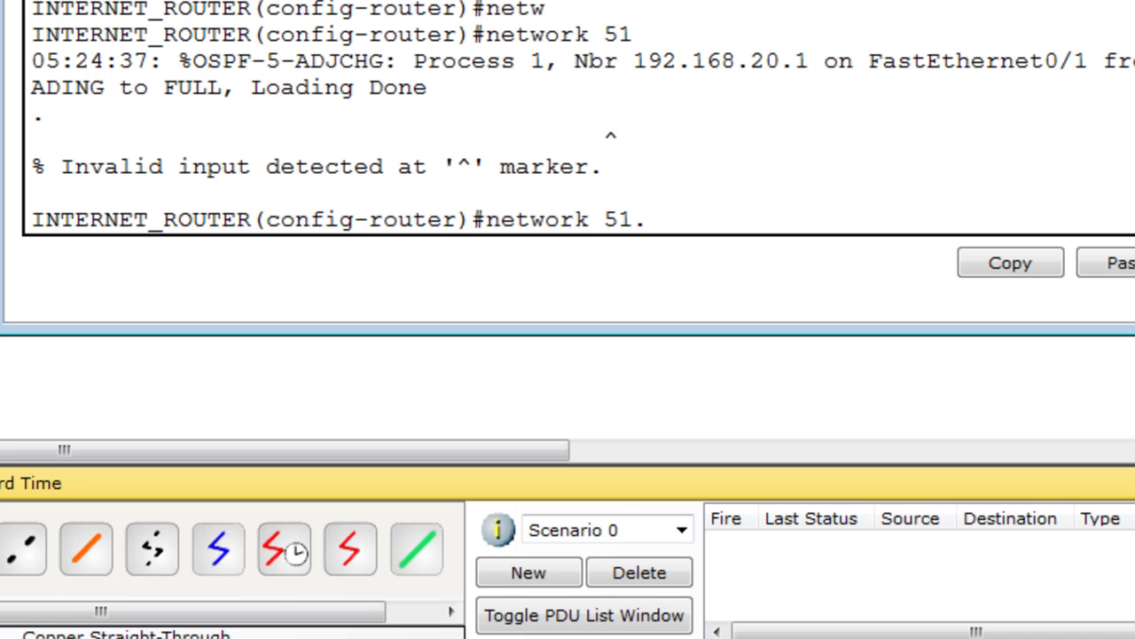
{"action": "type", "text": "1.1.1 0.0.0"}
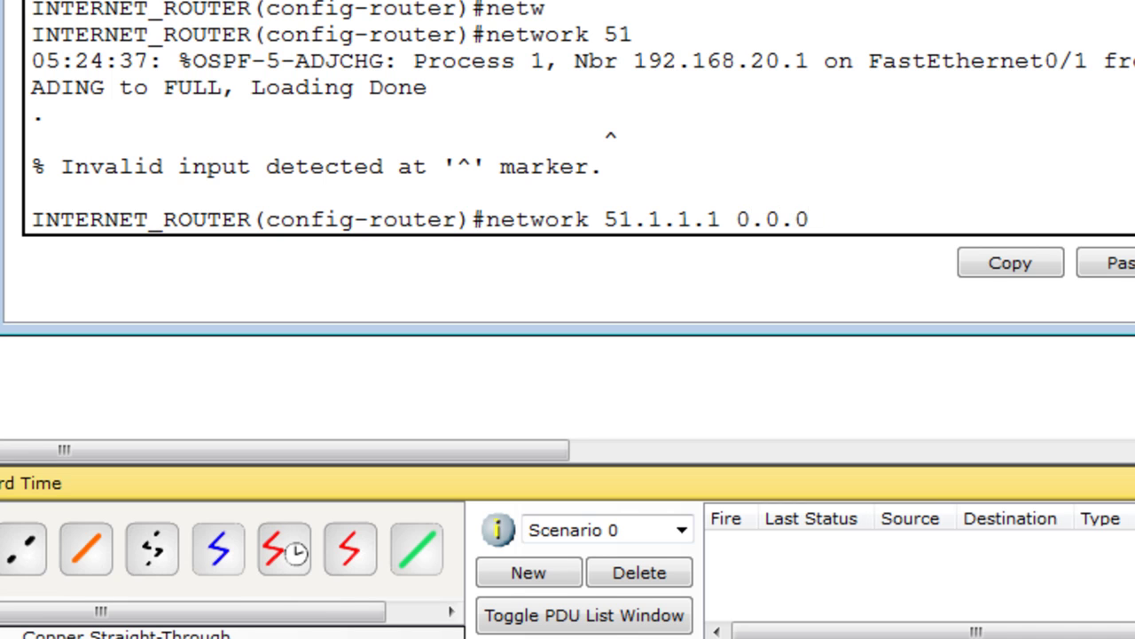
{"action": "type", "text": "0"}
{"action": "key", "text": "BackSpace"}
{"action": "type", "text": ".0 area"}
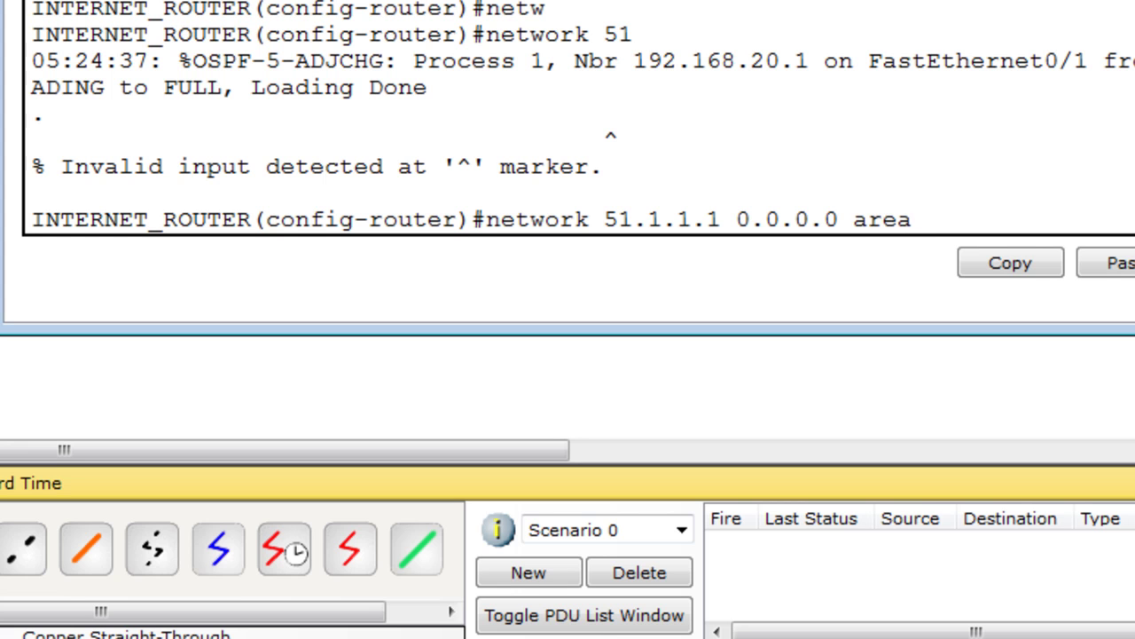
{"action": "type", "text": " 0"}
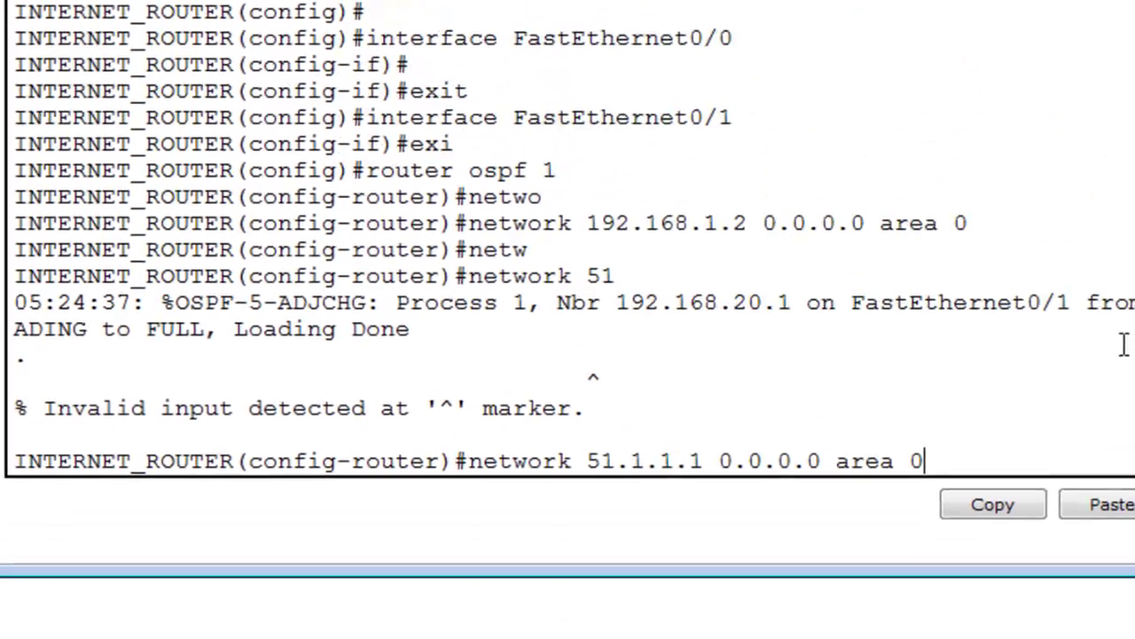
{"action": "key", "text": "Return"}
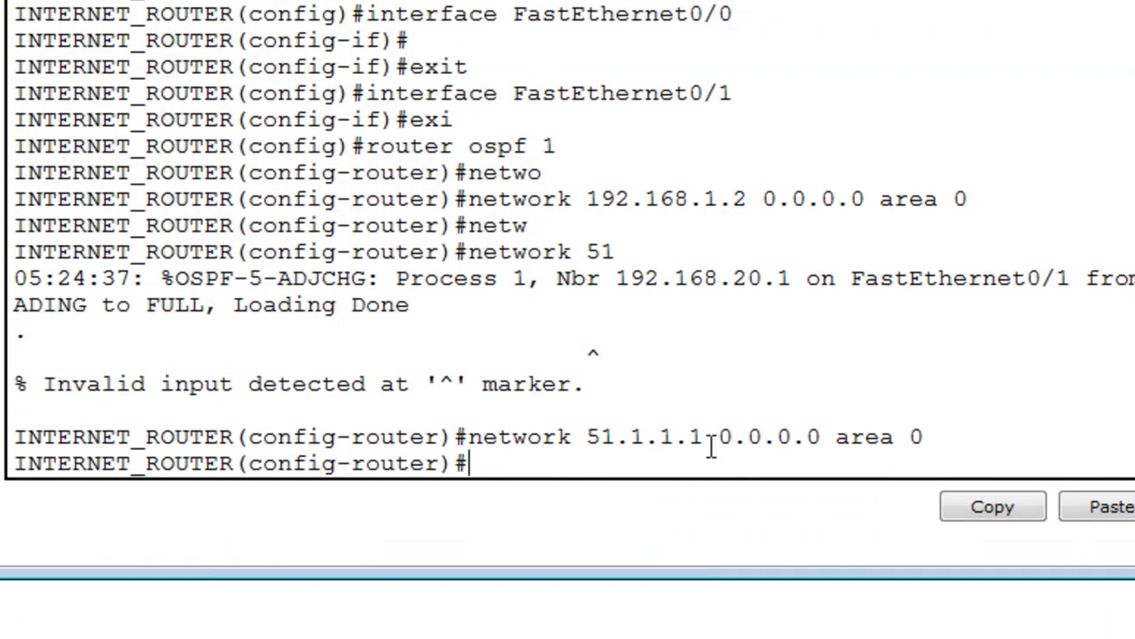
{"action": "type", "text": "exit"}
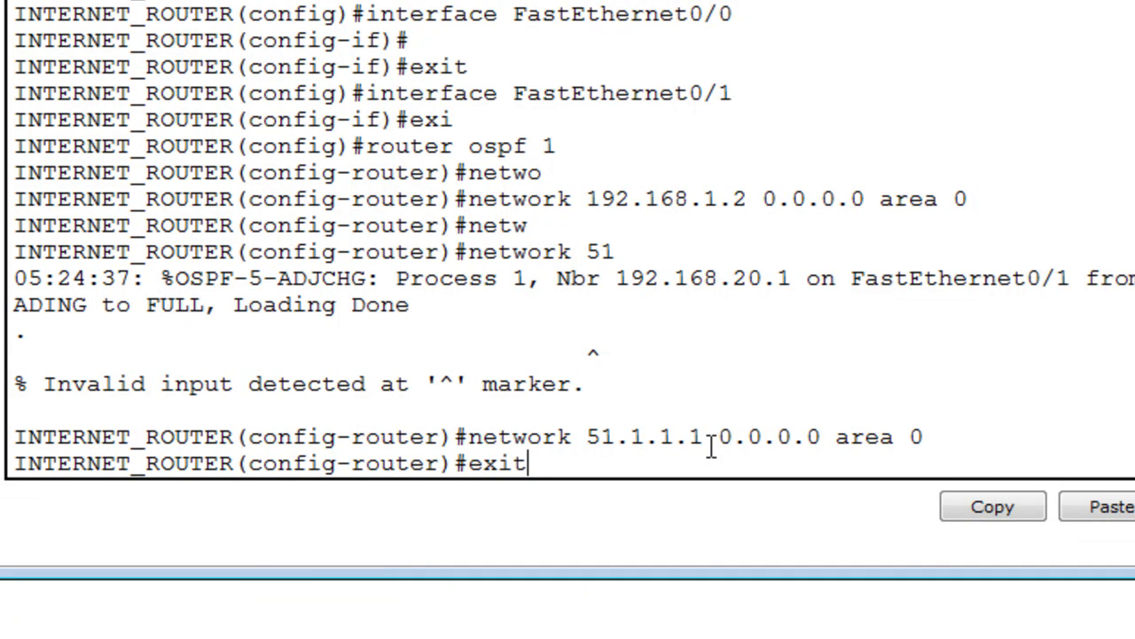
{"action": "key", "text": "Return"}
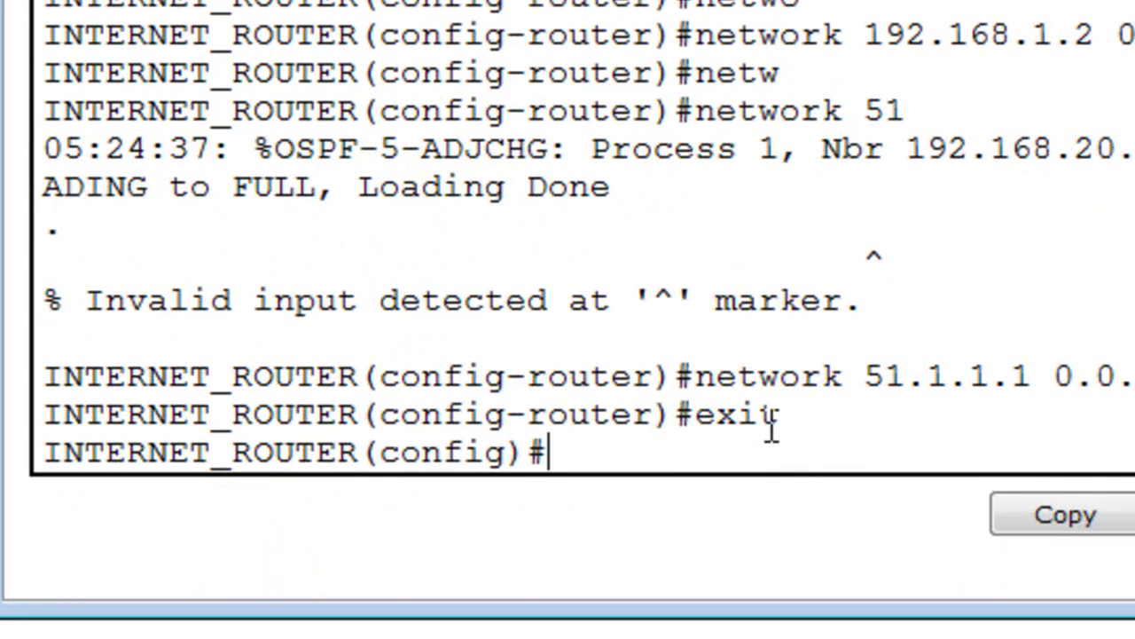
Configure interface fa0/1 of INTERNET_ROUTER as the NAT inside interface and exit its configuration
{"action": "type", "text": "interf"}
{"action": "key", "text": "Tab"}
{"action": "type", "text": "fa0/"}
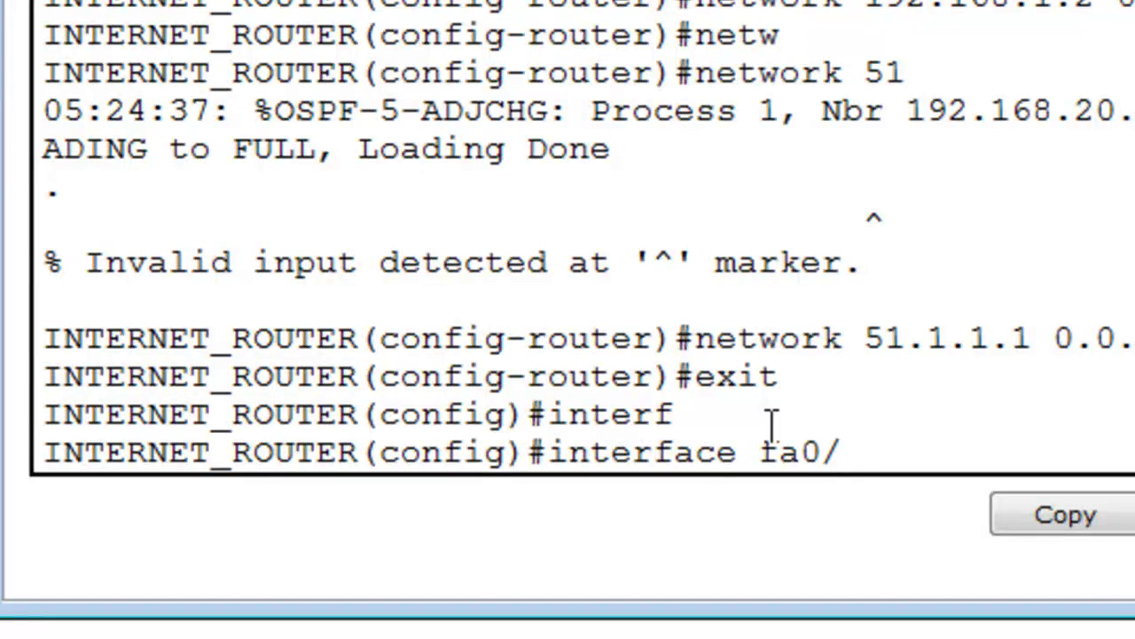
{"action": "type", "text": "1"}
{"action": "key", "text": "Return"}
{"action": "type", "text": "ip"}
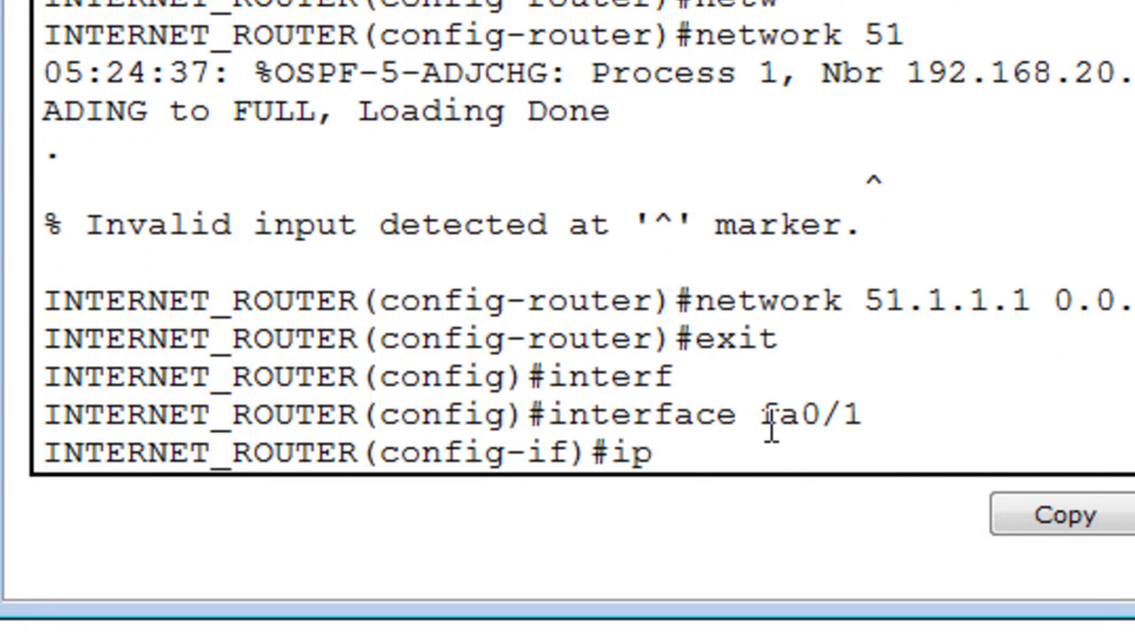
{"action": "type", "text": " nat in"}
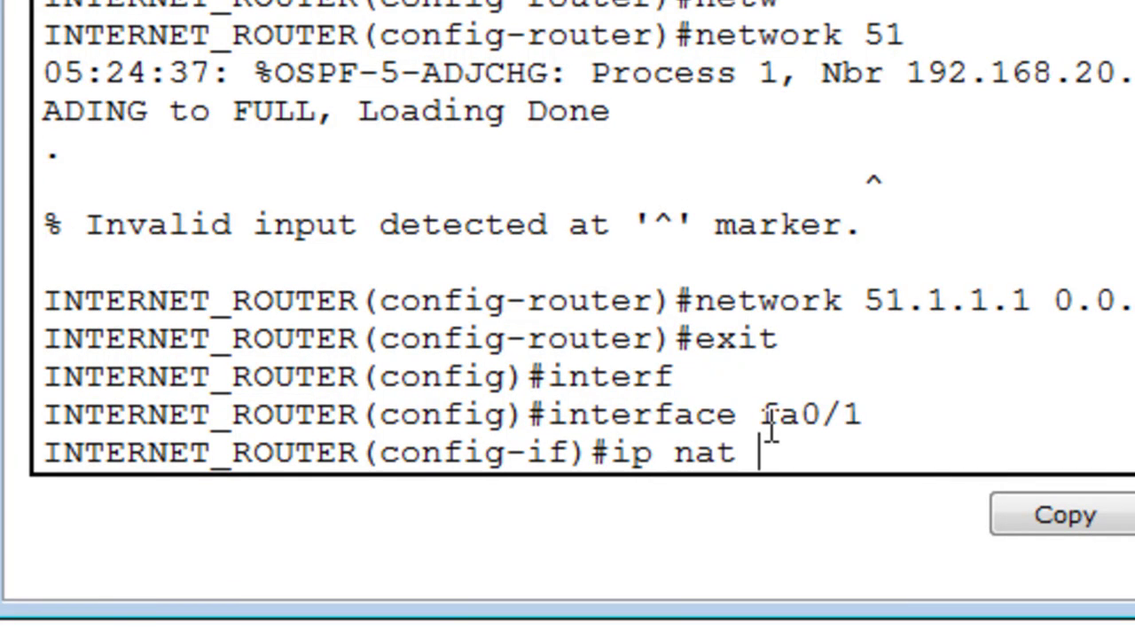
{"action": "key", "text": "Tab"}
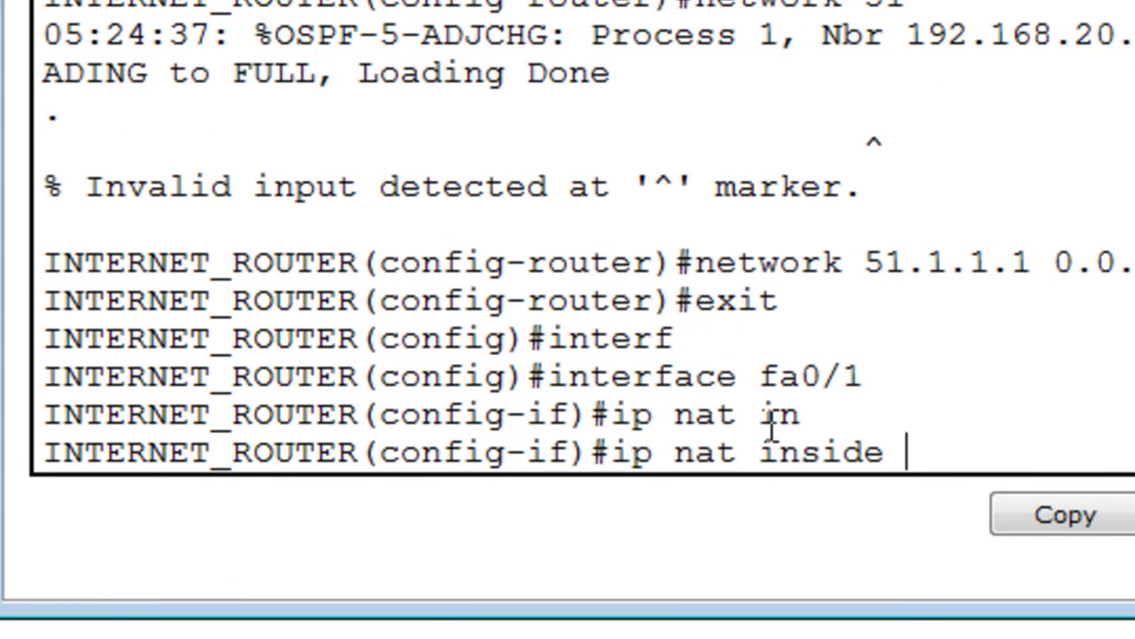
{"action": "key", "text": "Return"}
{"action": "type", "text": "exit"}
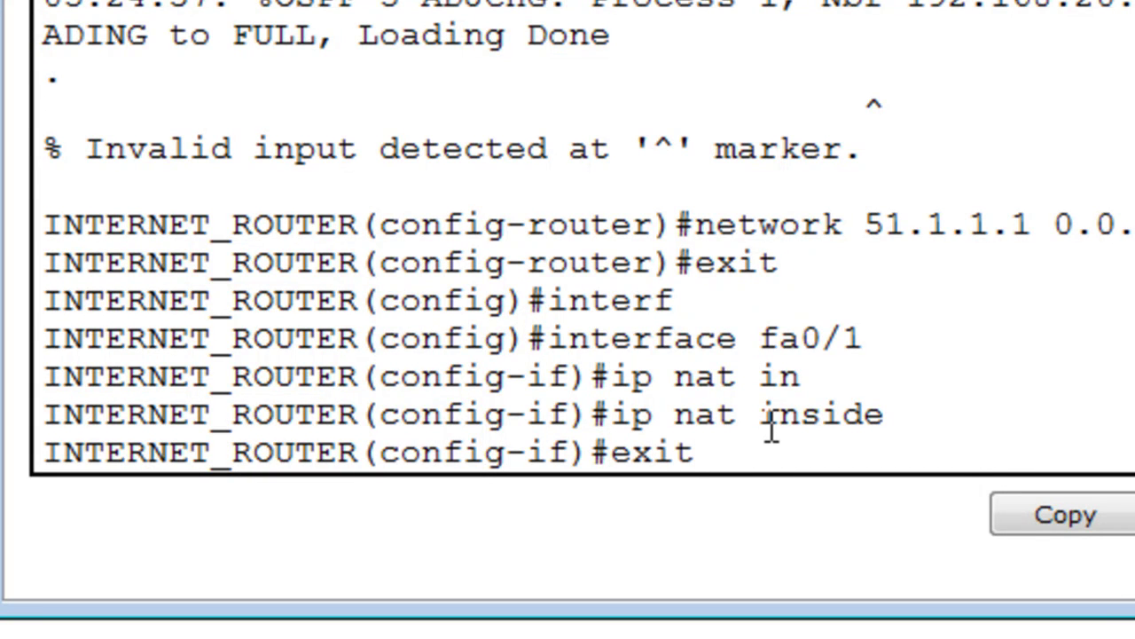
{"action": "key", "text": "Return"}
Configure interface fa0/0 of INTERNET_ROUTER as the NAT outside interface and return to global configuration mode
{"action": "type", "text": "exit"}
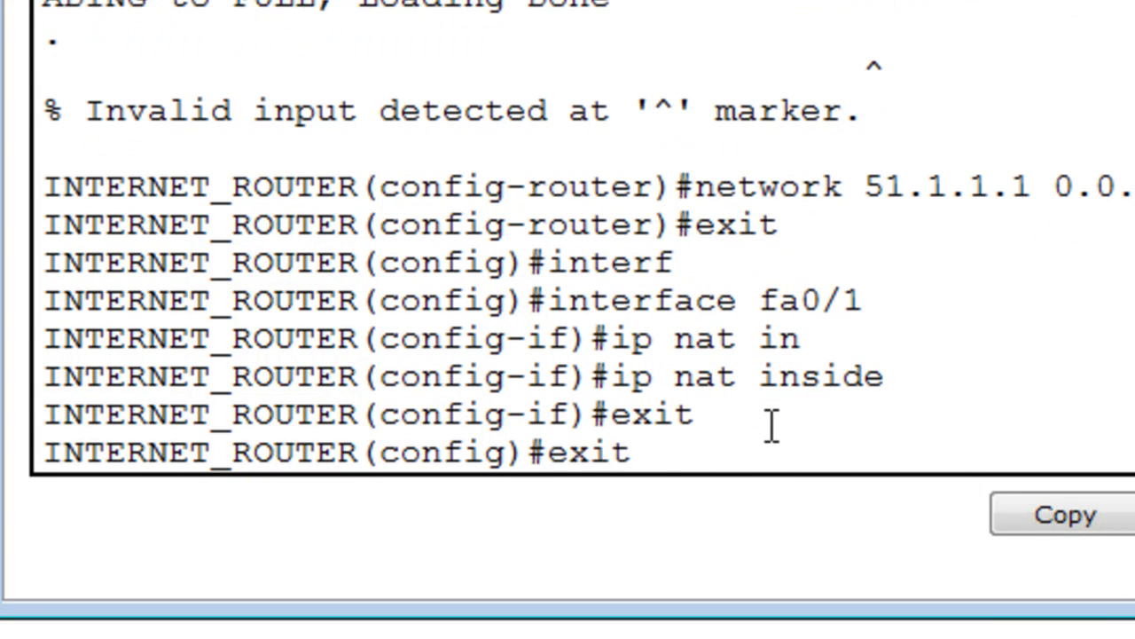
{"action": "key", "text": "Up"}
{"action": "key", "text": "Up"}
{"action": "key", "text": "Up"}
{"action": "key", "text": "Up"}
{"action": "key", "text": "BackSpace"}
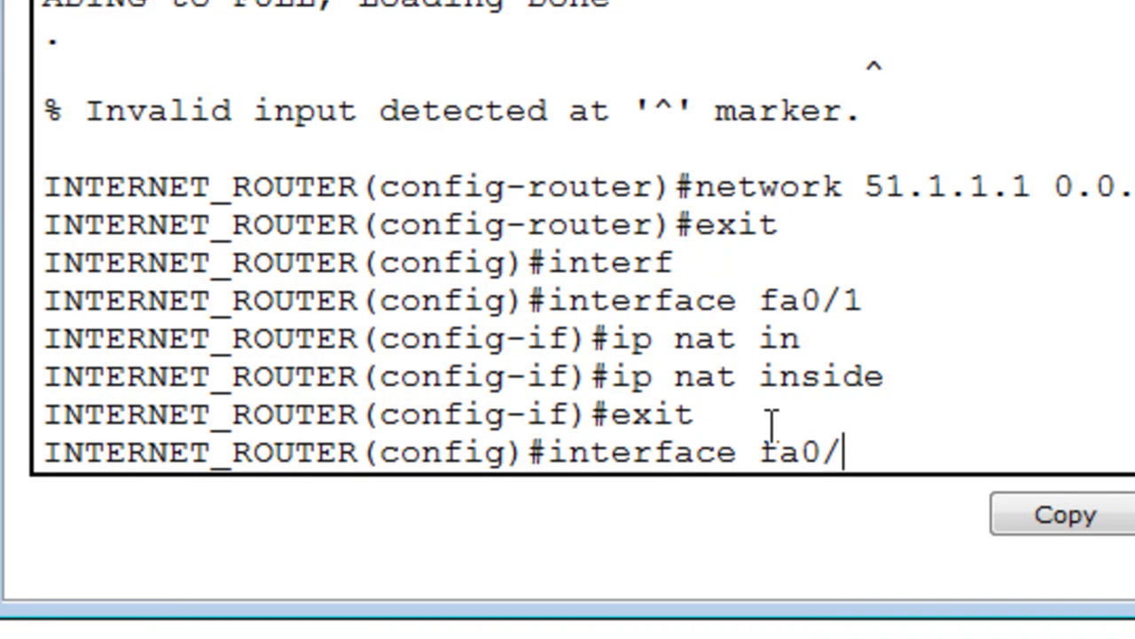
{"action": "type", "text": "0"}
{"action": "key", "text": "Return"}
{"action": "key", "text": "Up"}
{"action": "key", "text": "Up"}
{"action": "key", "text": "Up"}
{"action": "key", "text": "BackSpace"}
{"action": "key", "text": "BackSpace"}
{"action": "key", "text": "BackSpace"}
{"action": "key", "text": "BackSpace"}
{"action": "key", "text": "BackSpace"}
{"action": "key", "text": "BackSpace"}
{"action": "key", "text": "BackSpace"}
{"action": "type", "text": "outside"}
{"action": "key", "text": "Return"}
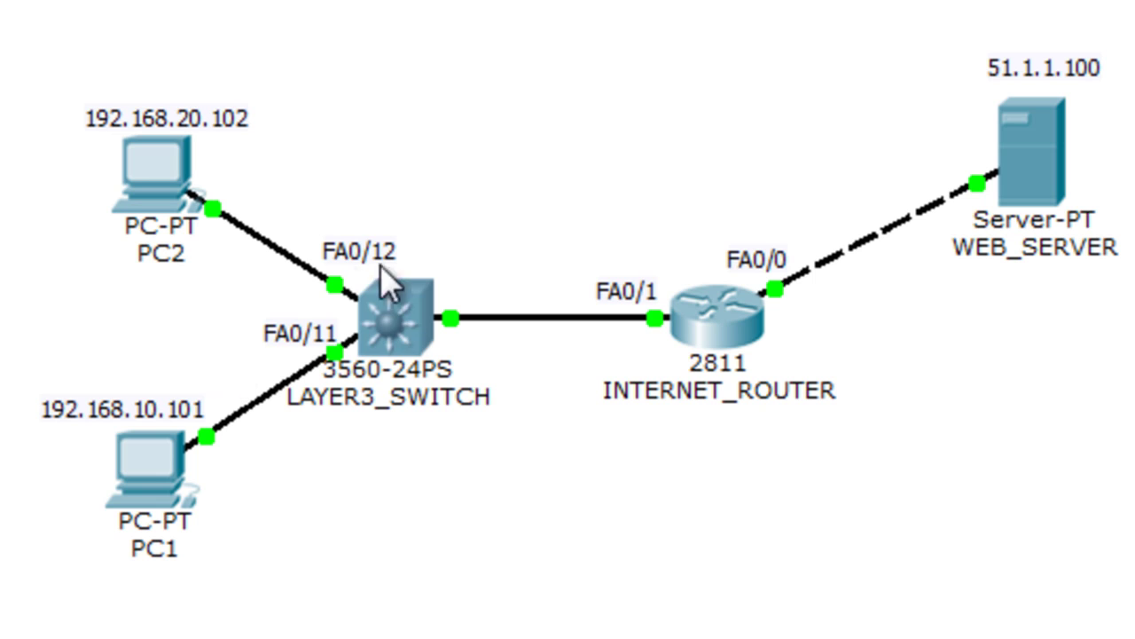
{"action": "mouse_move", "coordinate": [715, 345]}
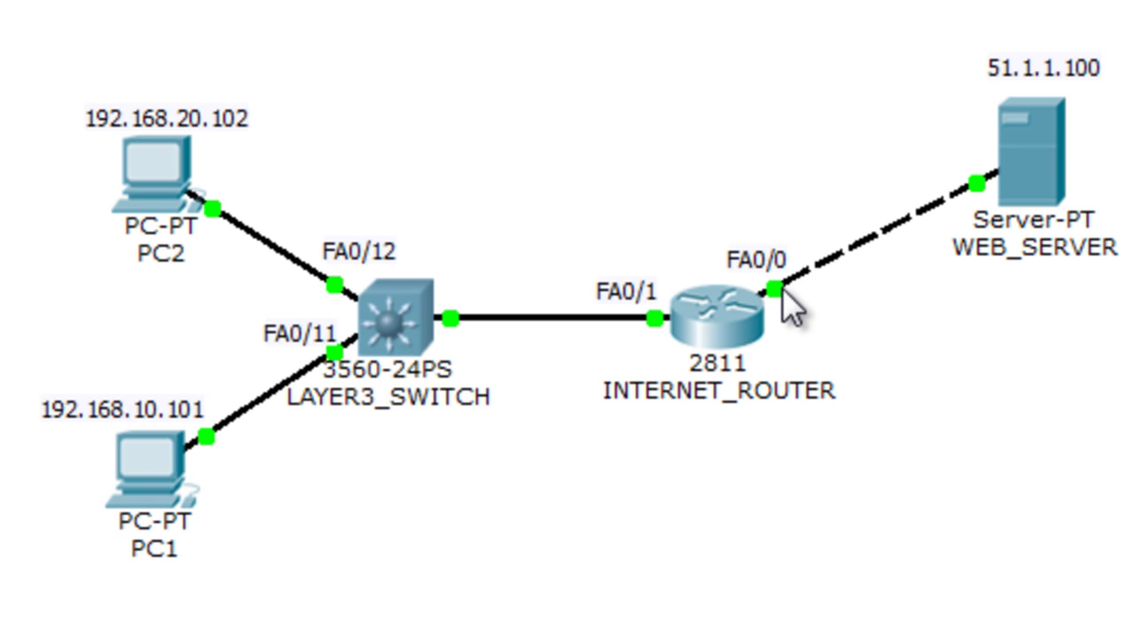
{"action": "mouse_move", "coordinate": [779, 287]}
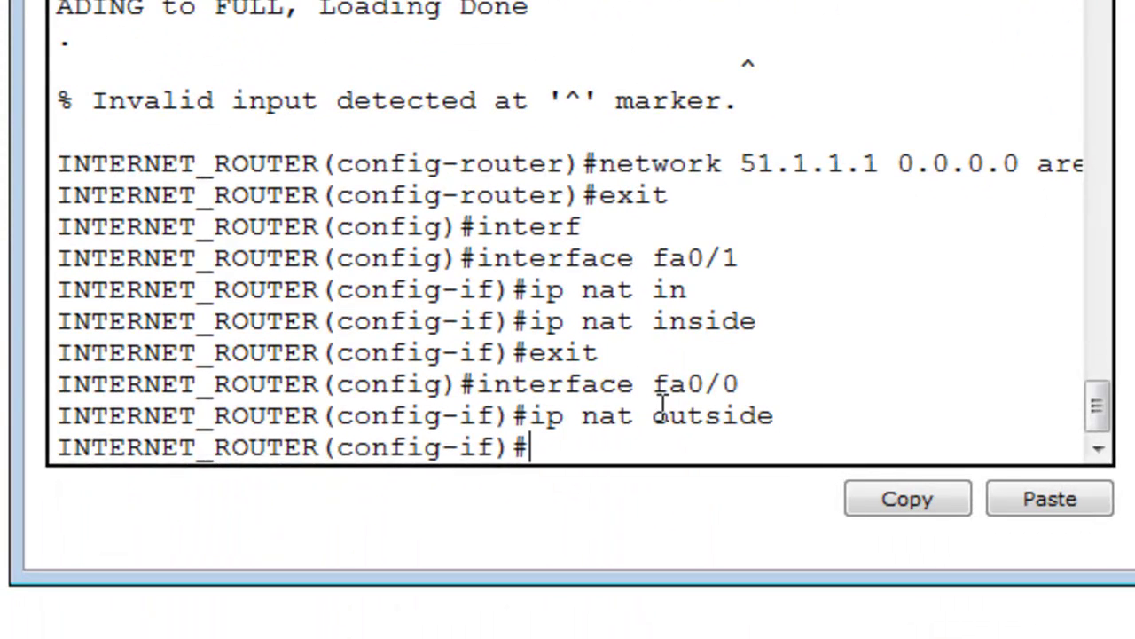
{"action": "type", "text": "exi"}
{"action": "key", "text": "Return"}
Create access list 1 permitting network 192.168.10.0 with wildcard mask 0.0.0.255
{"action": "type", "text": "ac"}
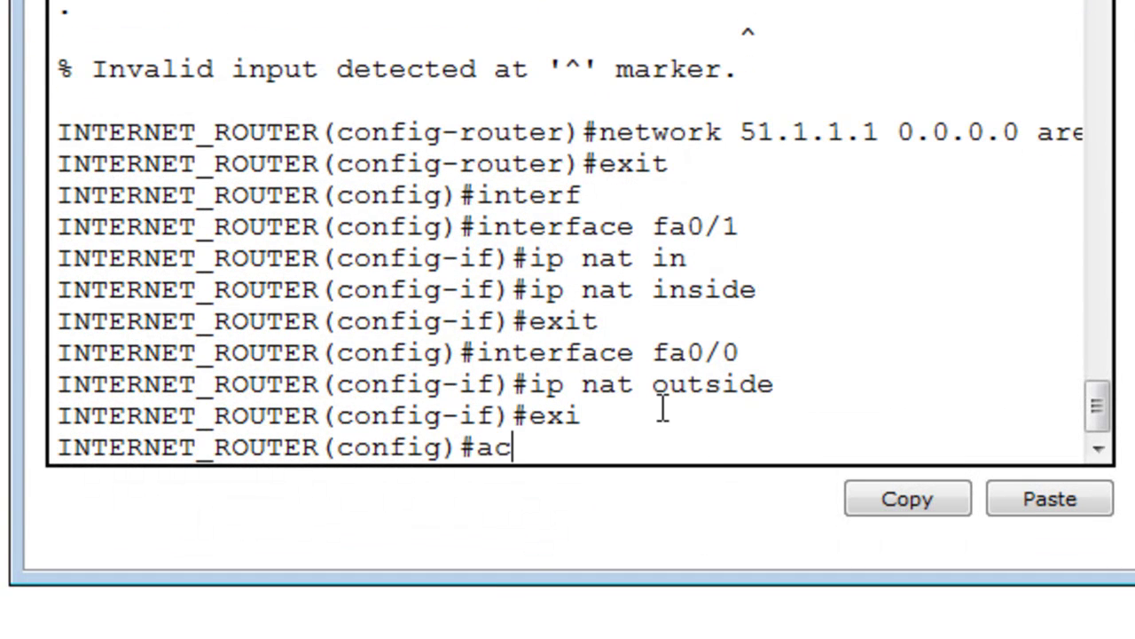
{"action": "key", "text": "Tab"}
{"action": "type", "text": "1 p"}
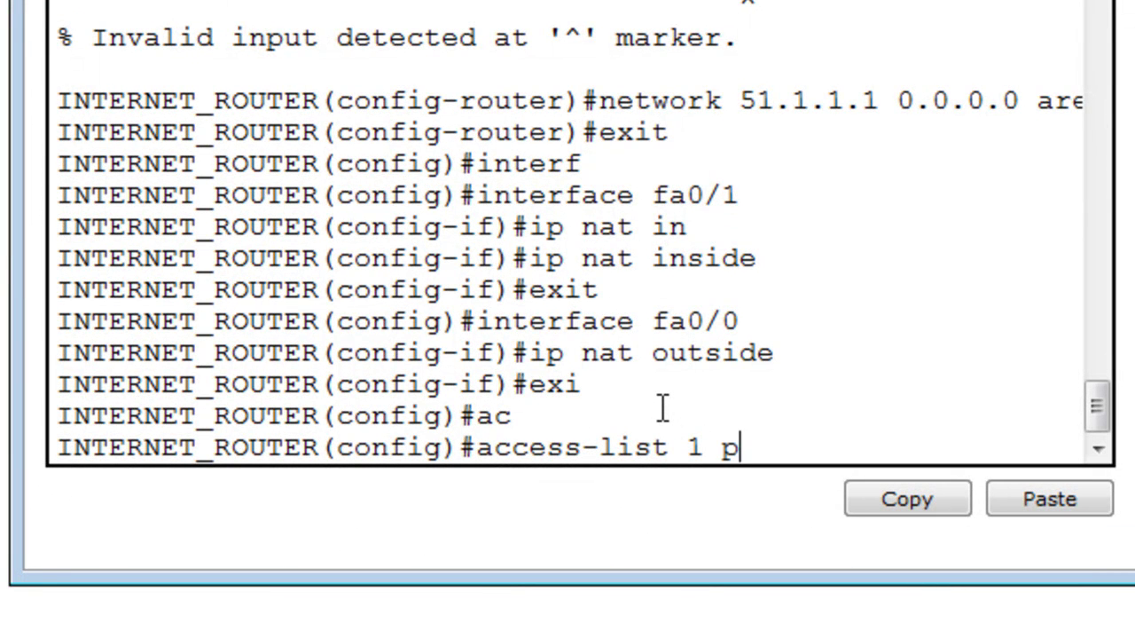
{"action": "type", "text": "ermit"}
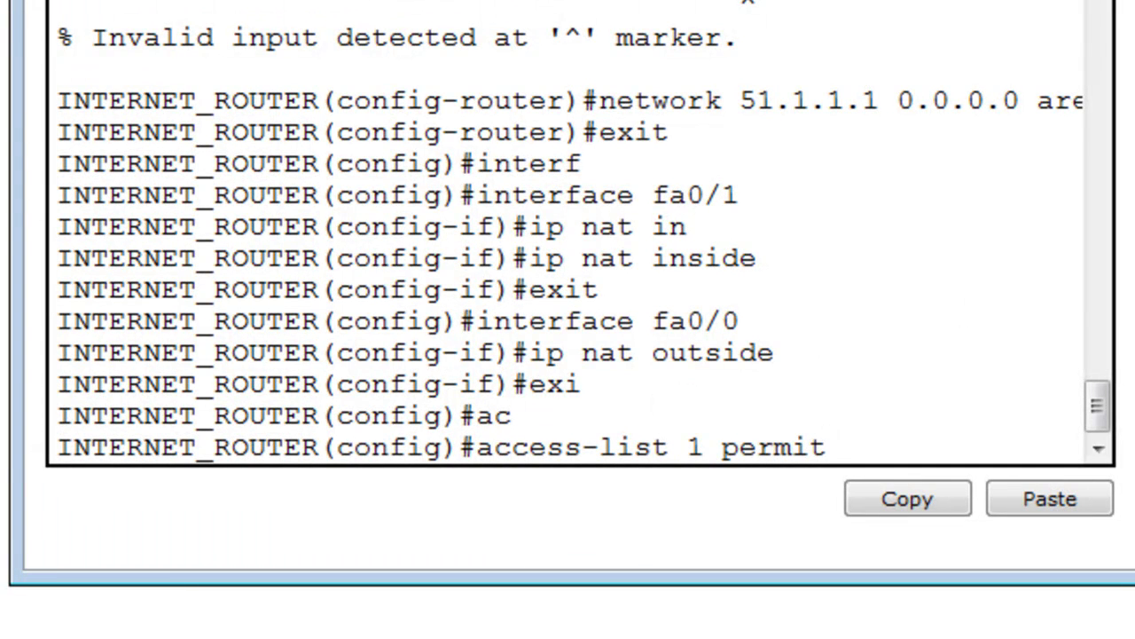
{"action": "type", "text": " 1"}
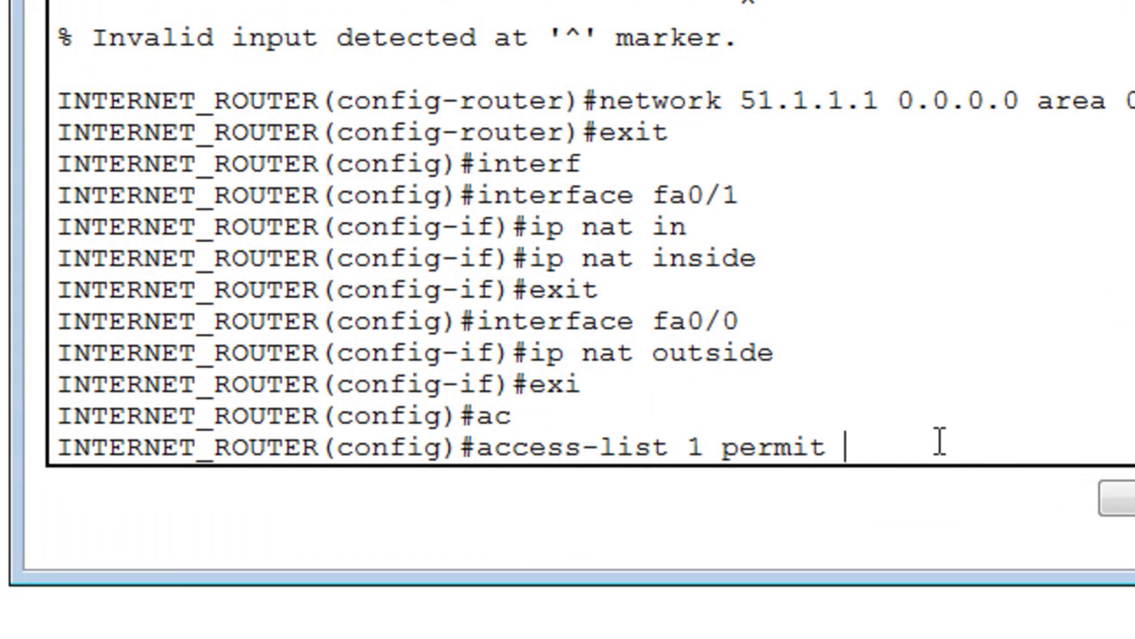
{"action": "type", "text": "92.168."}
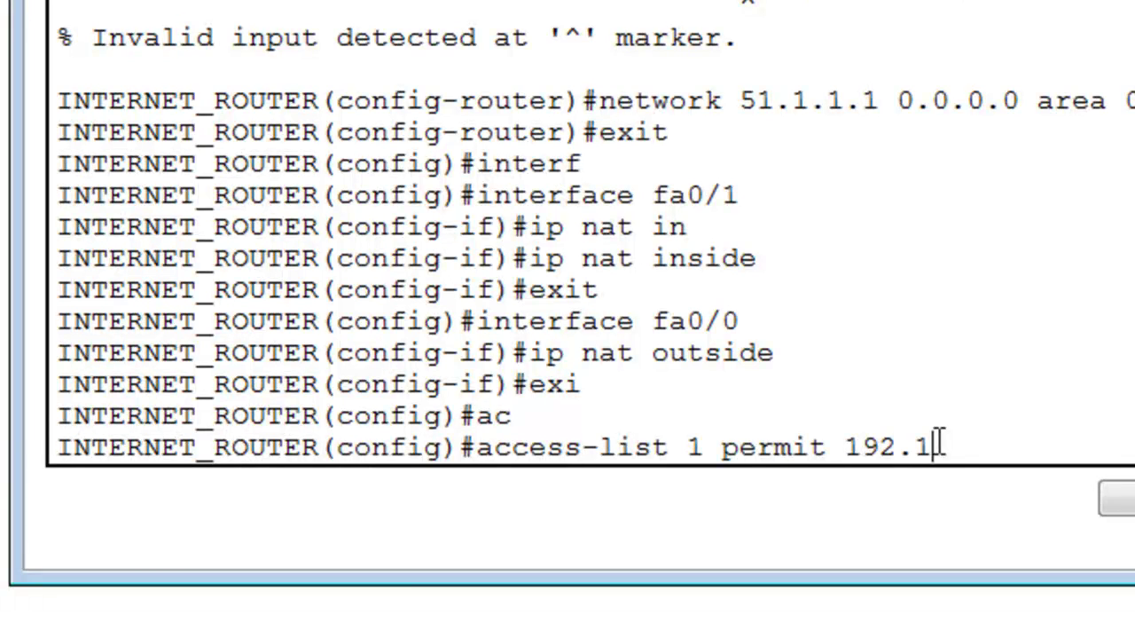
{"action": "type", "text": "10.0"}
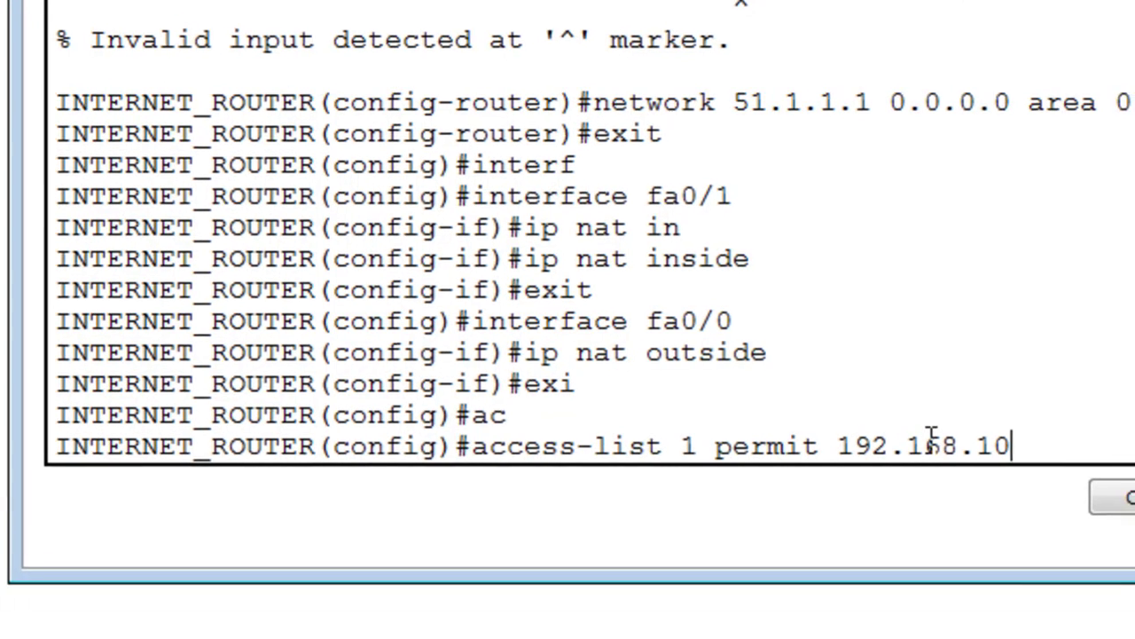
{"action": "type", "text": " 0.0.0.255"}
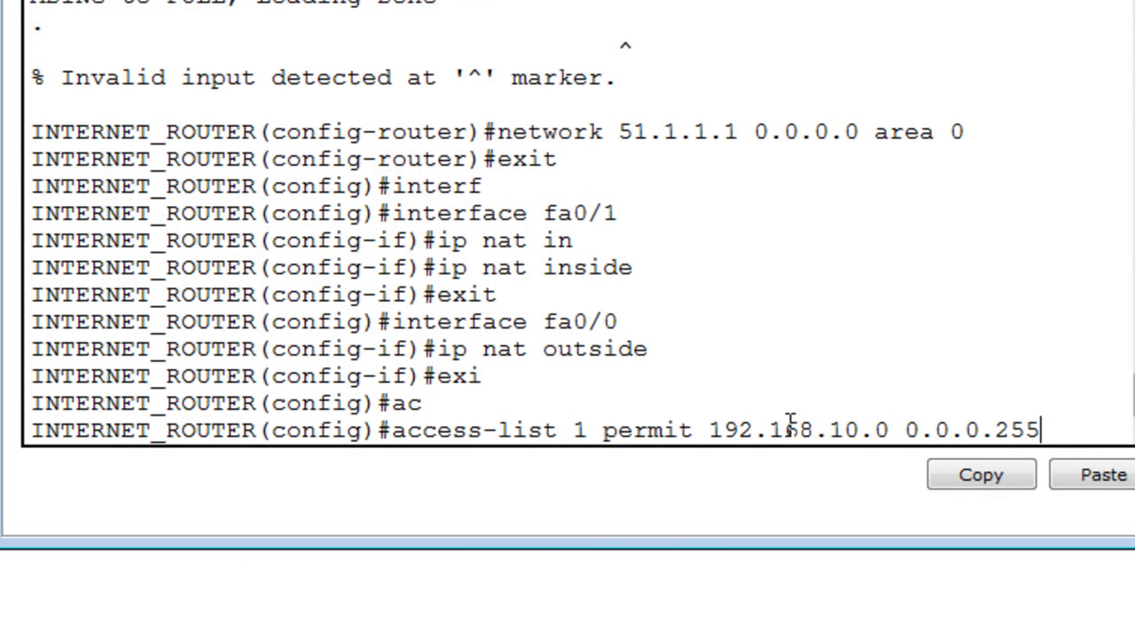
{"action": "key", "text": "Return"}
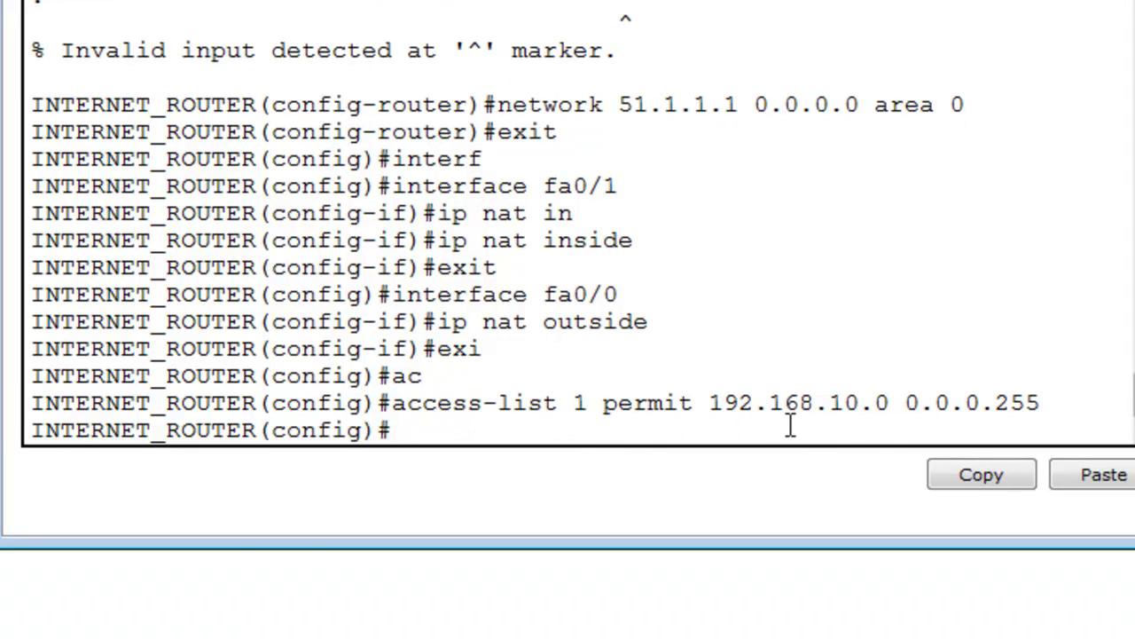
Add a permit entry for network 192.168.20.0 with wildcard mask 0.0.0.255 to access list 1
{"action": "key", "text": "Up"}
{"action": "key", "text": "Up"}
{"action": "key", "text": "Up"}
{"action": "key", "text": "Down"}
{"action": "key", "text": "Down"}
{"action": "key", "text": "BackSpace"}
{"action": "key", "text": "BackSpace"}
{"action": "key", "text": "BackSpace"}
{"action": "key", "text": "BackSpace"}
{"action": "key", "text": "BackSpace"}
{"action": "key", "text": "BackSpace"}
{"action": "key", "text": "BackSpace"}
{"action": "key", "text": "BackSpace"}
{"action": "key", "text": "BackSpace"}
{"action": "key", "text": "BackSpace"}
{"action": "key", "text": "BackSpace"}
{"action": "key", "text": "BackSpace"}
{"action": "key", "text": "BackSpace"}
{"action": "key", "text": "BackSpace"}
{"action": "type", "text": "20."}
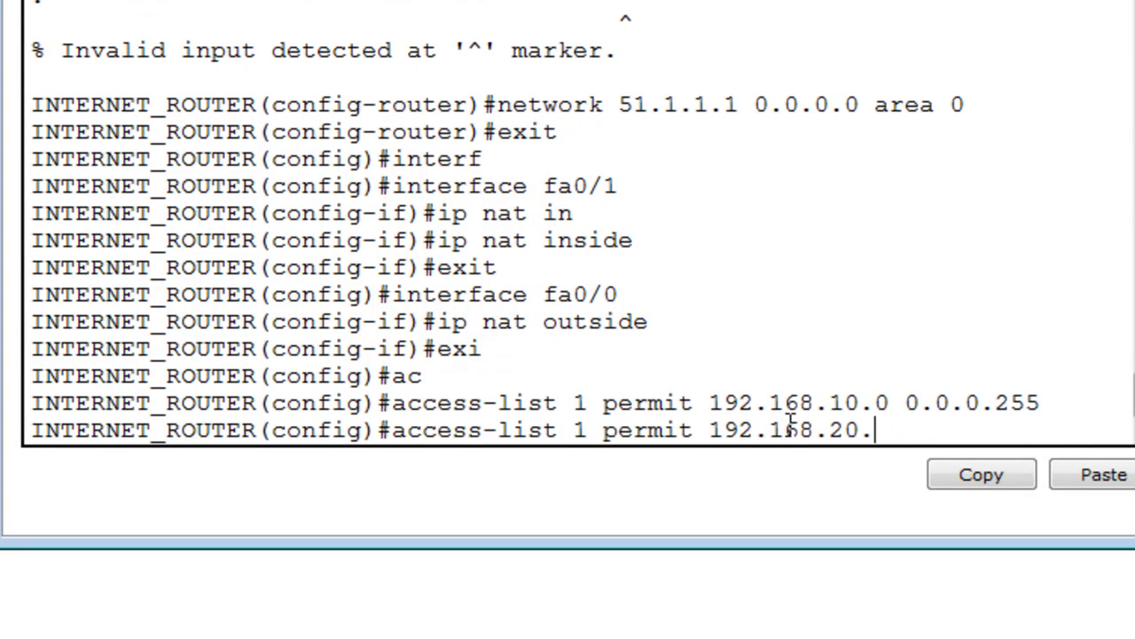
{"action": "type", "text": "0 0.0.0.255"}
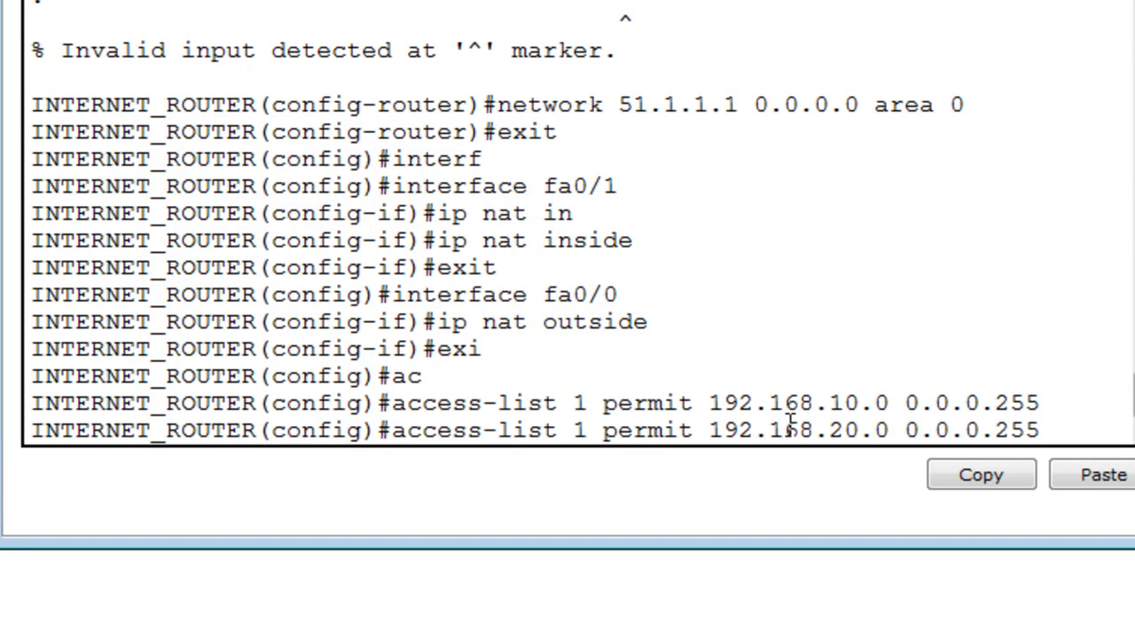
{"action": "key", "text": "Return"}
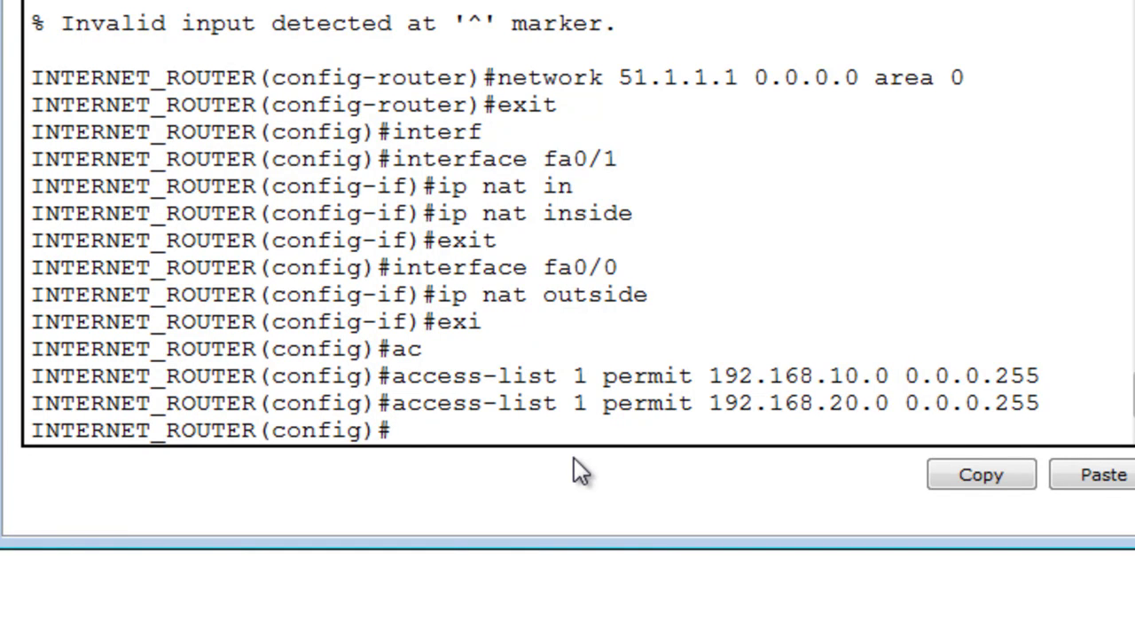
Enable inside source NAT for access list 1 on interface fa0/0 with overload on INTERNET_ROUTER
{"action": "type", "text": "ip nat ins"}
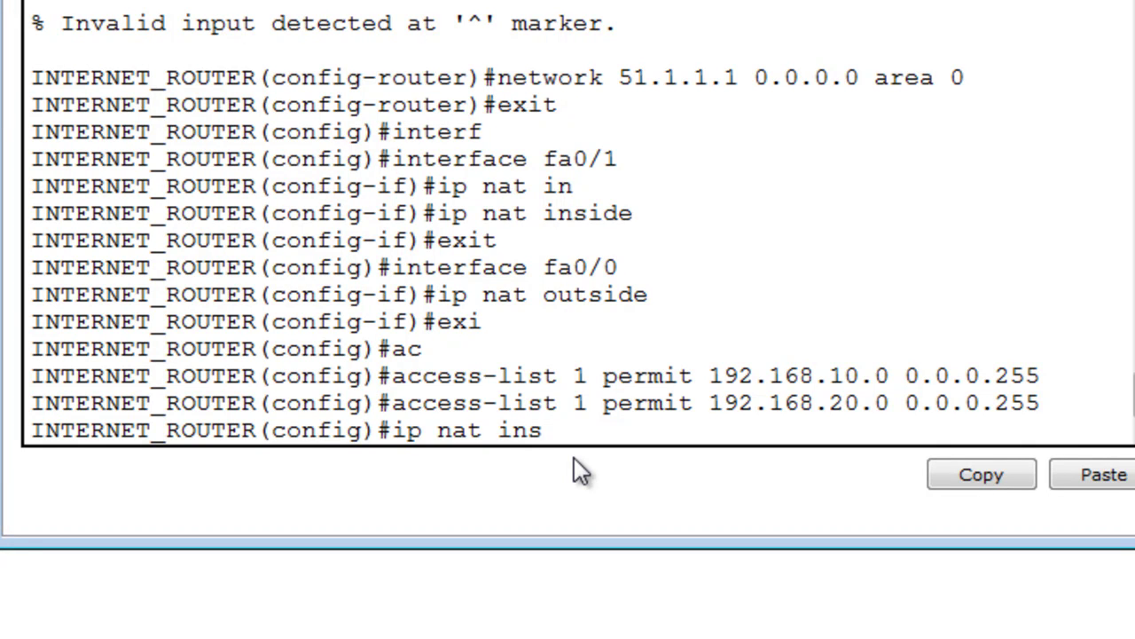
{"action": "type", "text": "ide sou"}
{"action": "key", "text": "Tab"}
{"action": "type", "text": "lis"}
{"action": "key", "text": "Tab"}
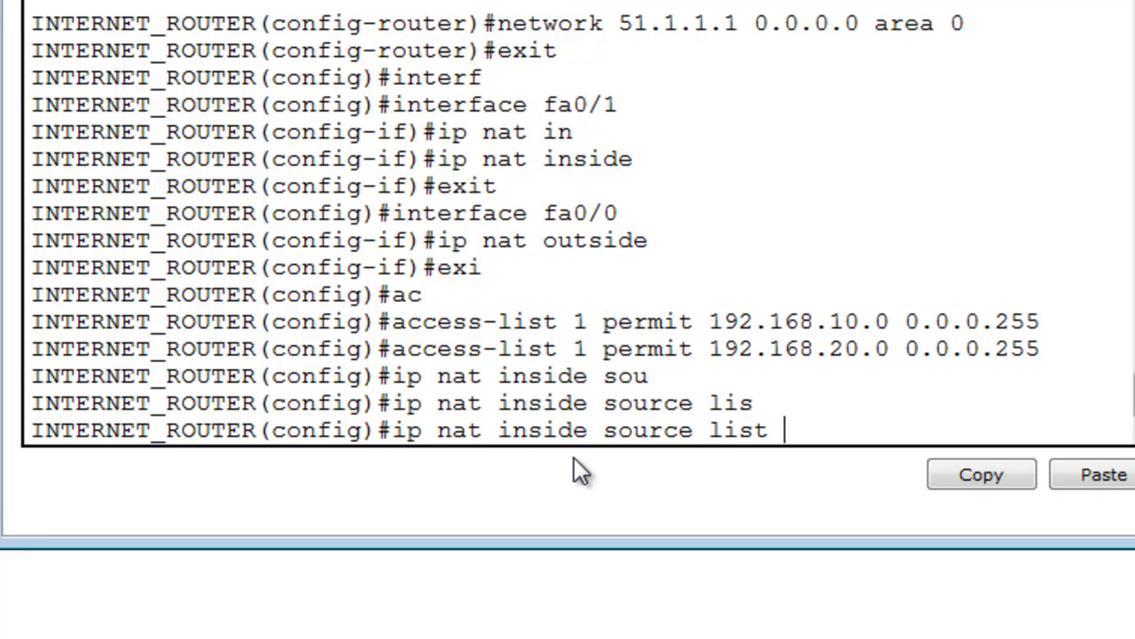
{"action": "type", "text": "1 ?"}
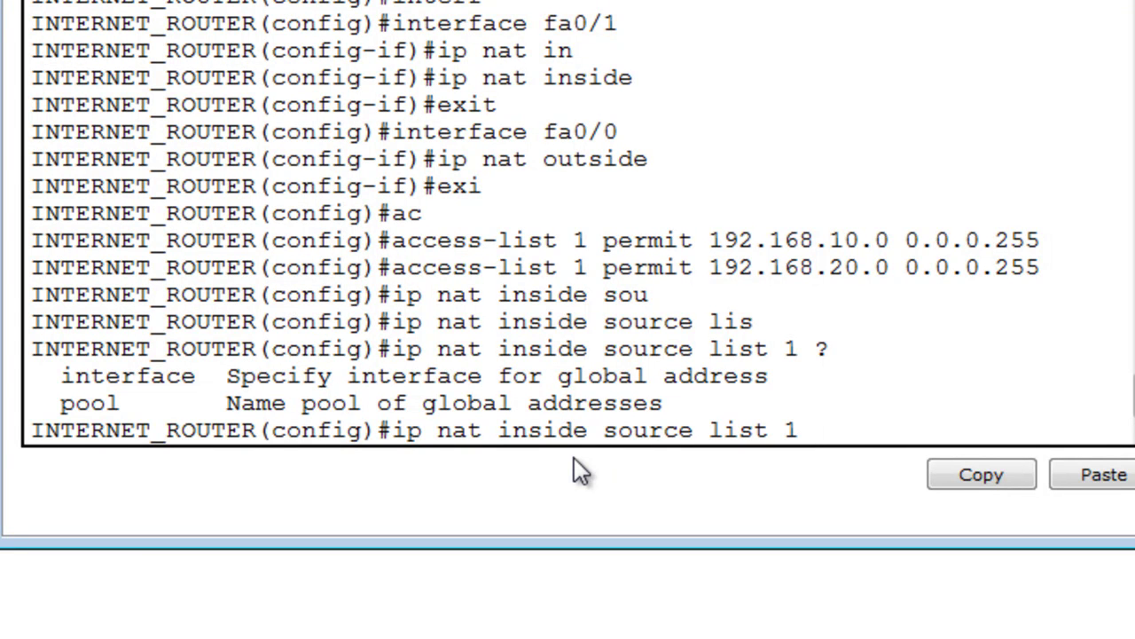
{"action": "type", "text": "in"}
{"action": "key", "text": "Tab"}
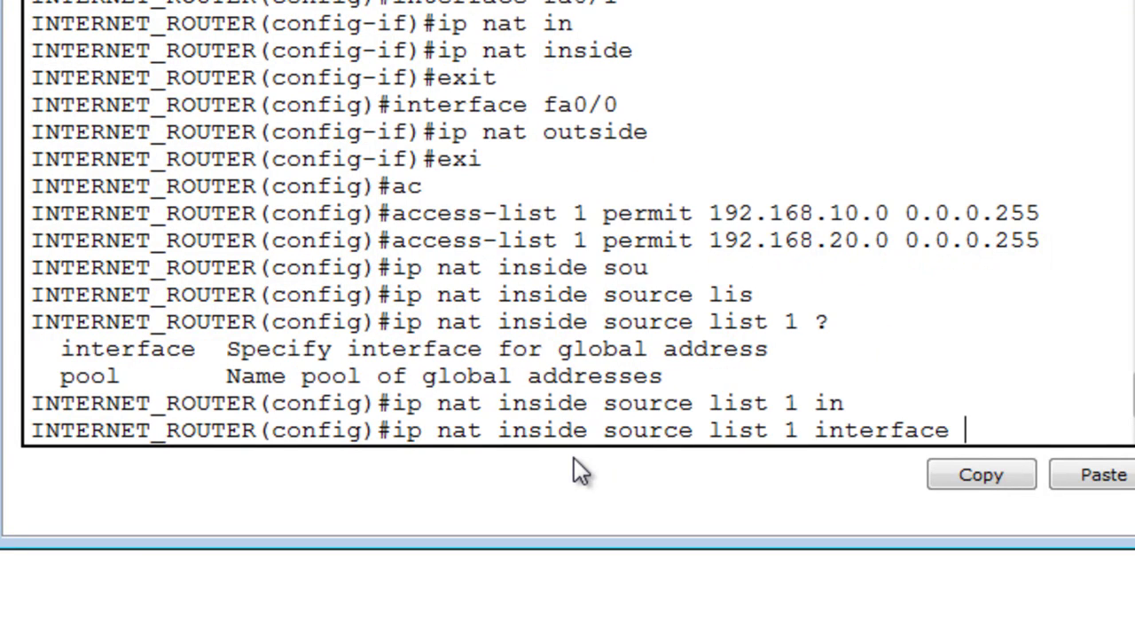
{"action": "type", "text": "fa0/0"}
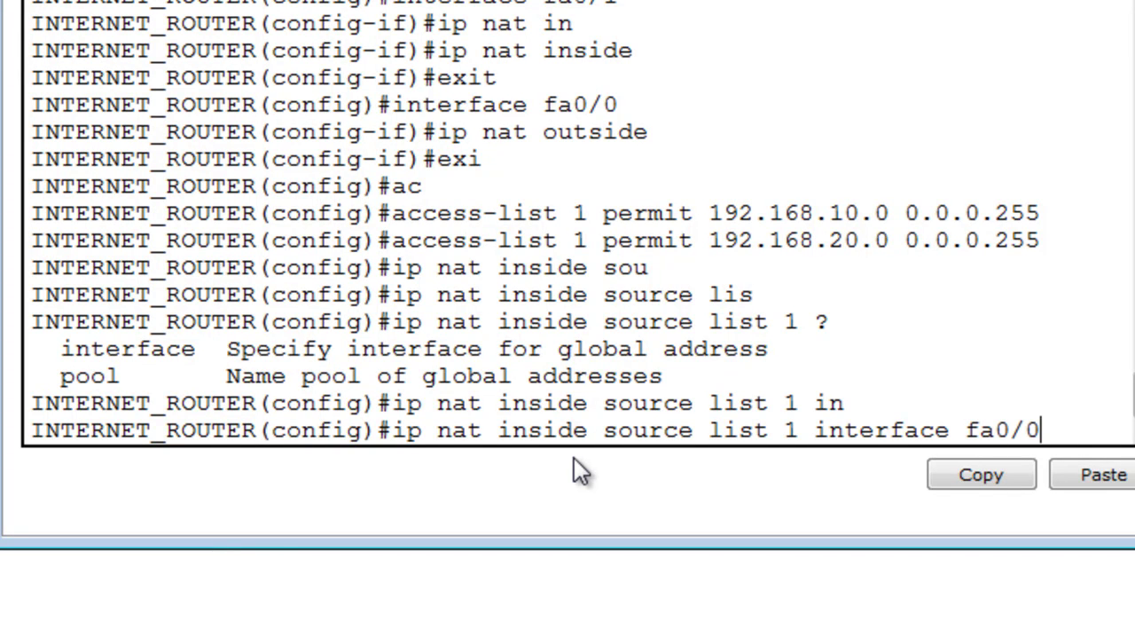
{"action": "type", "text": " ?"}
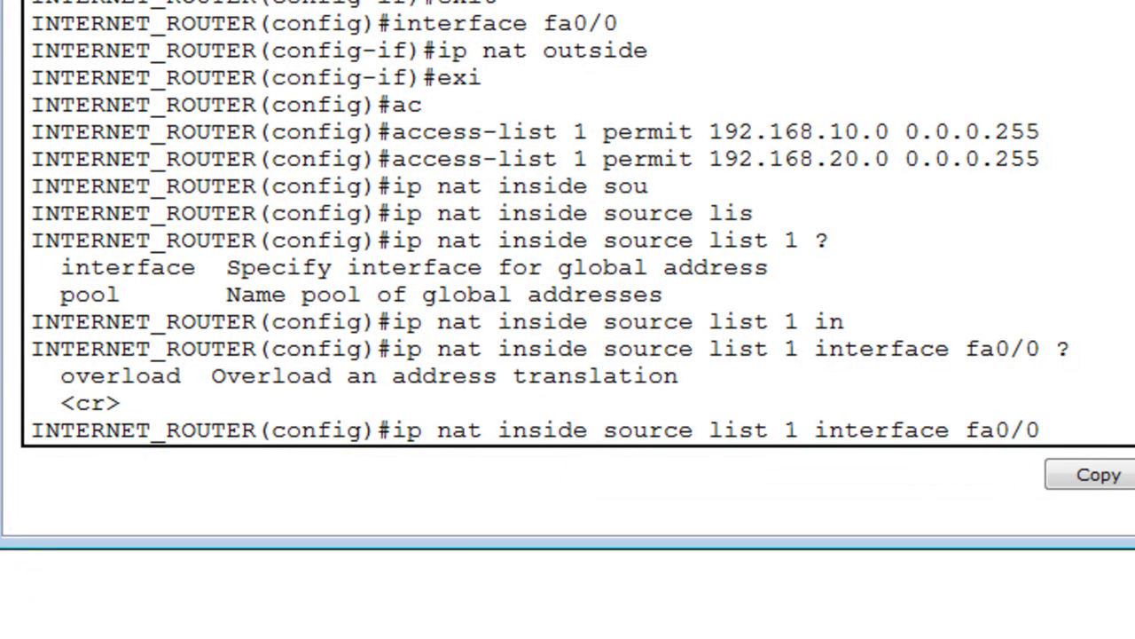
{"action": "type", "text": "overlo"}
{"action": "key", "text": "Return"}
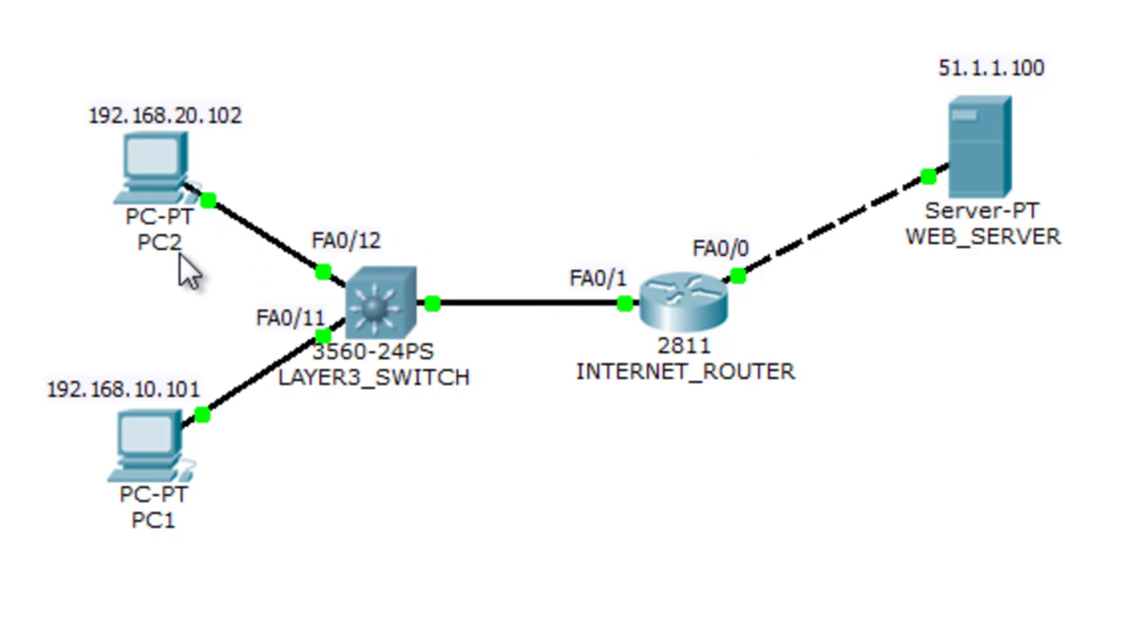
Request 51.1.1.100 in PC2's web browser and minimize the PC2 window to return to the topology
{"action": "left_click", "coordinate": [191, 173]}
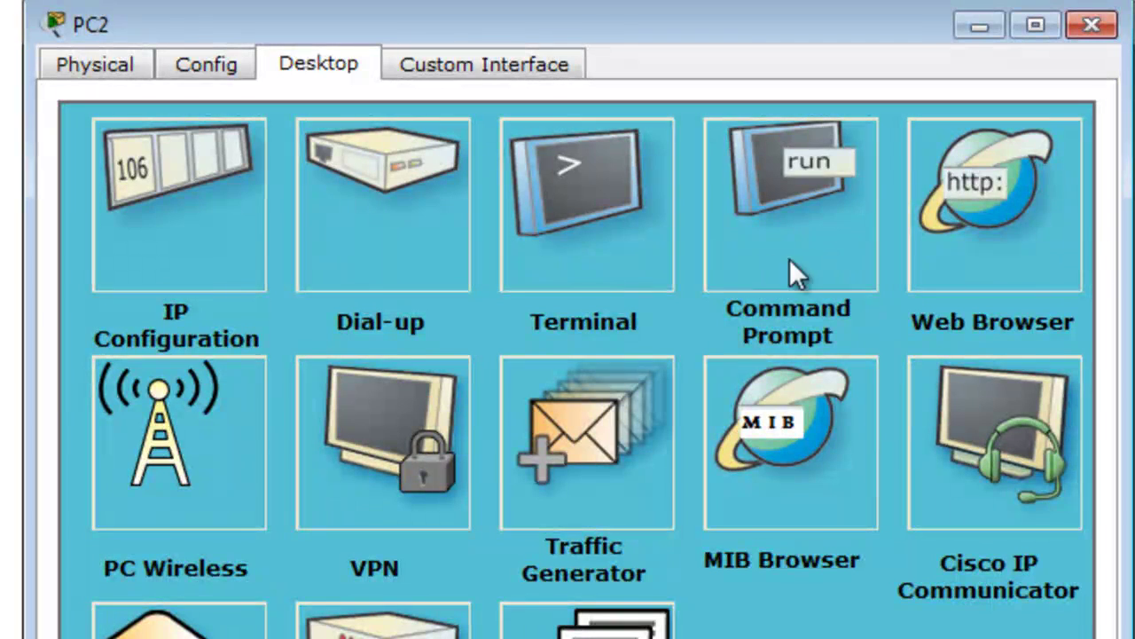
{"action": "left_click", "coordinate": [1000, 206]}
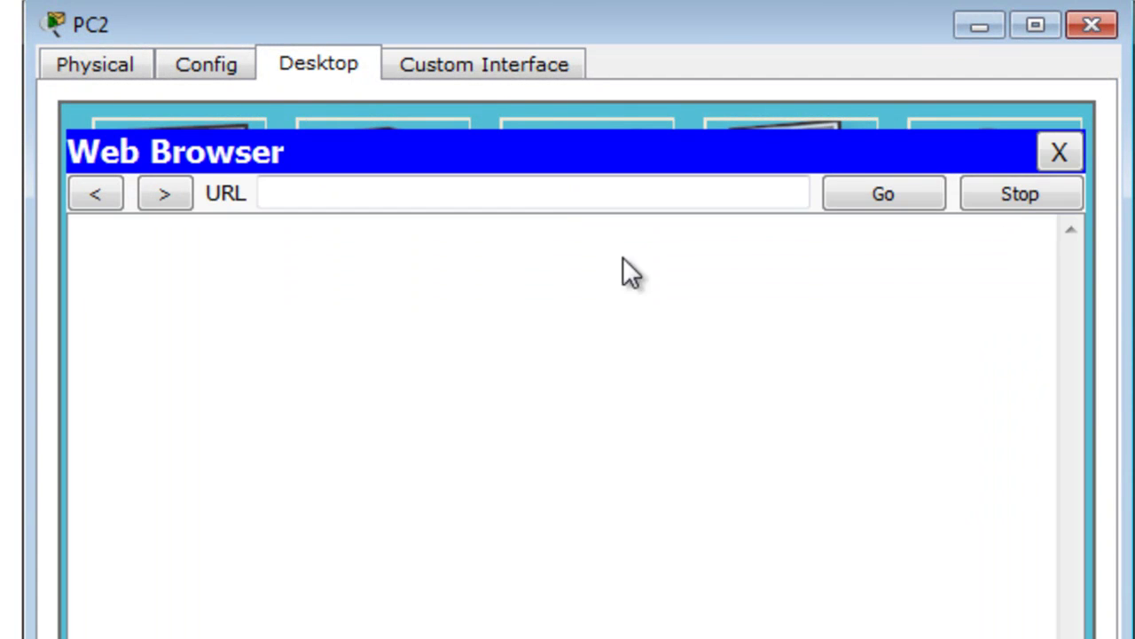
{"action": "left_click", "coordinate": [568, 195]}
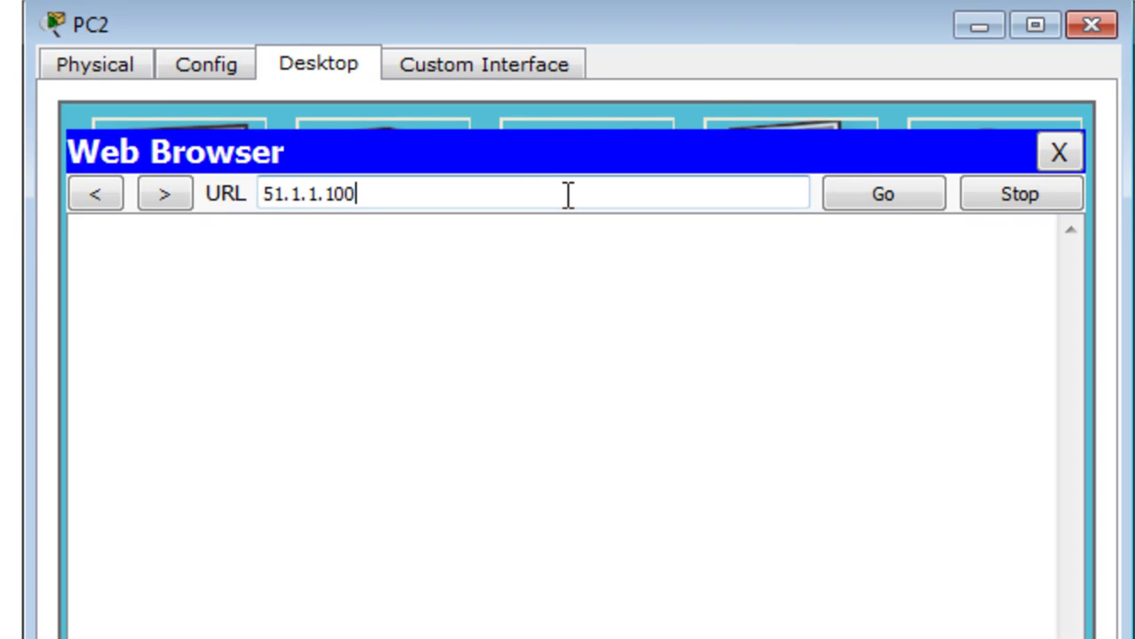
{"action": "type", "text": "51.1.1.100"}
{"action": "key", "text": "Return"}
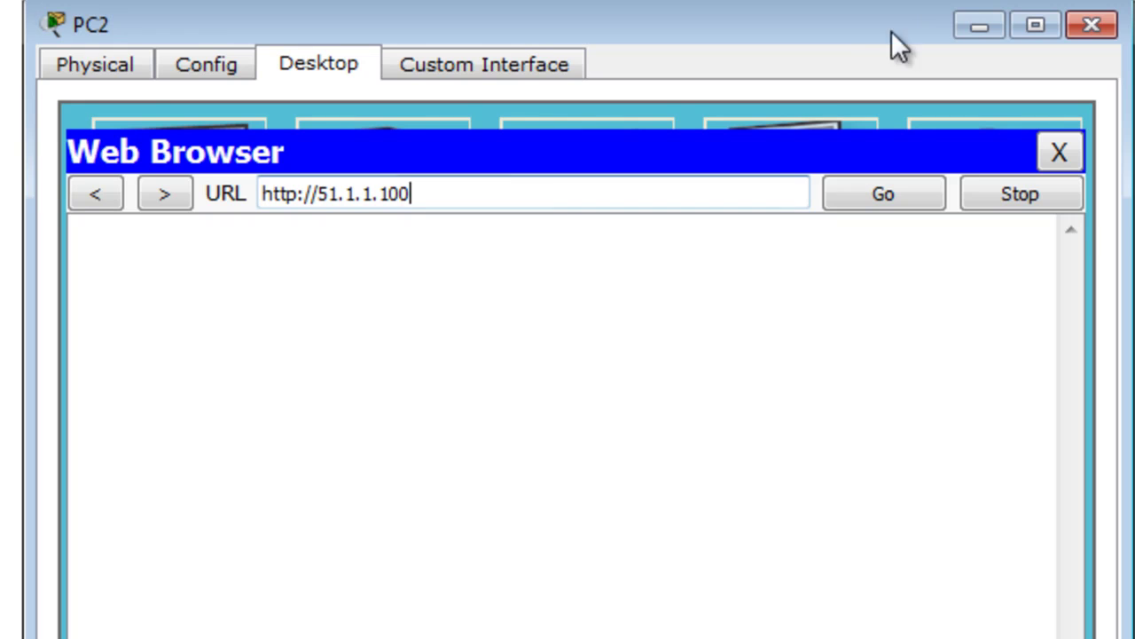
{"action": "left_click", "coordinate": [992, 25]}
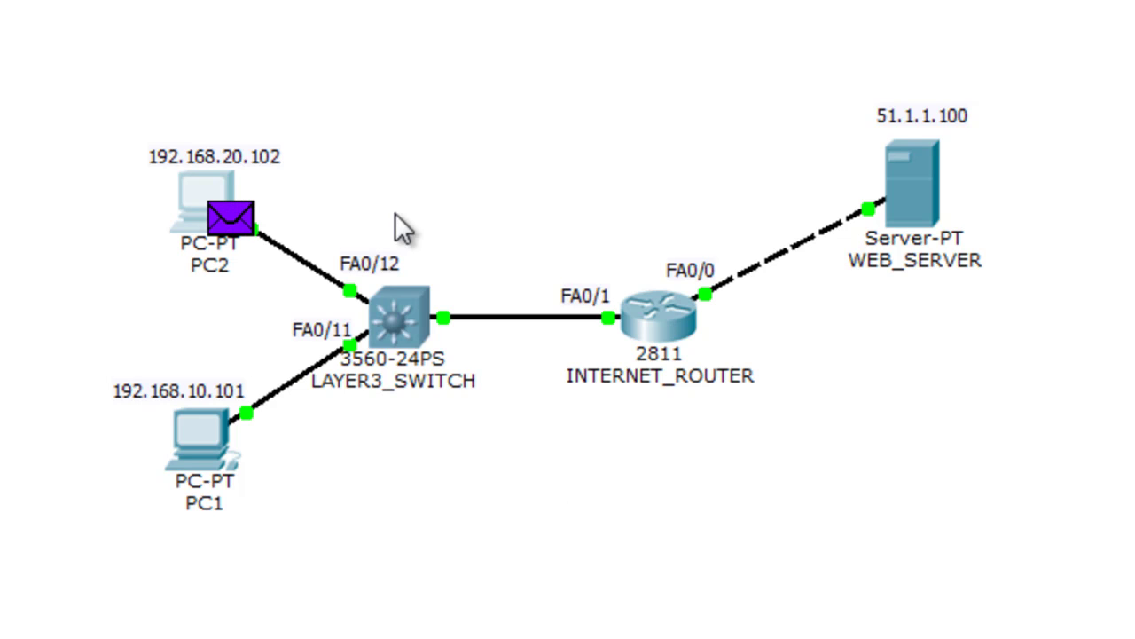
Inspect the outbound PDU details of the HTTP packet at PC2 and its inbound PDU details at WEB_SERVER
{"action": "left_click", "coordinate": [244, 221]}
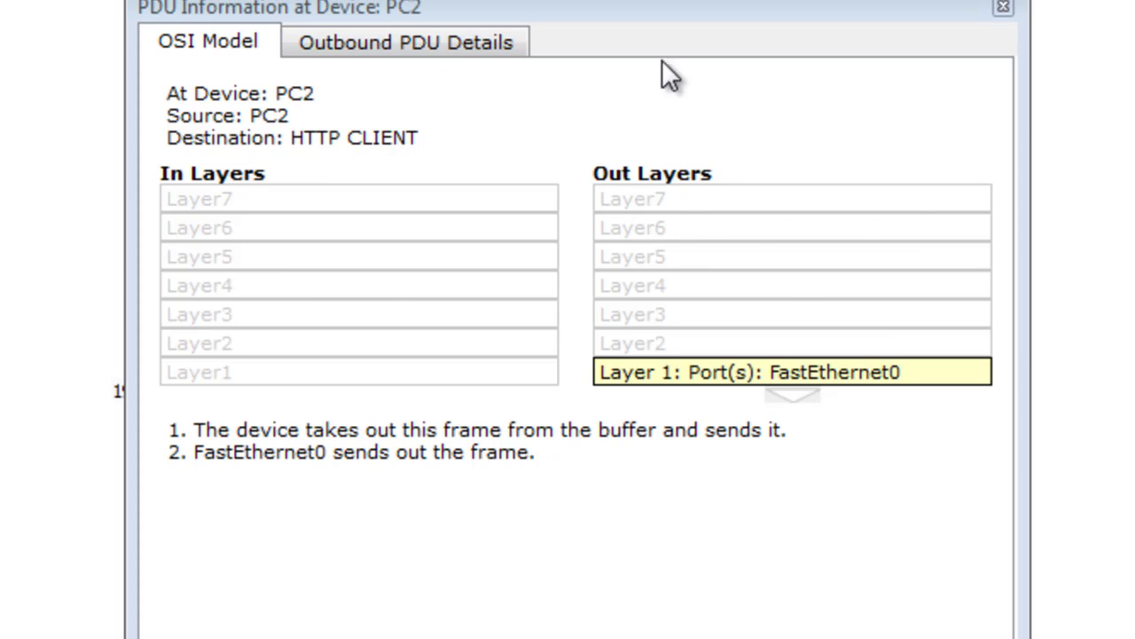
{"action": "left_click", "coordinate": [414, 44]}
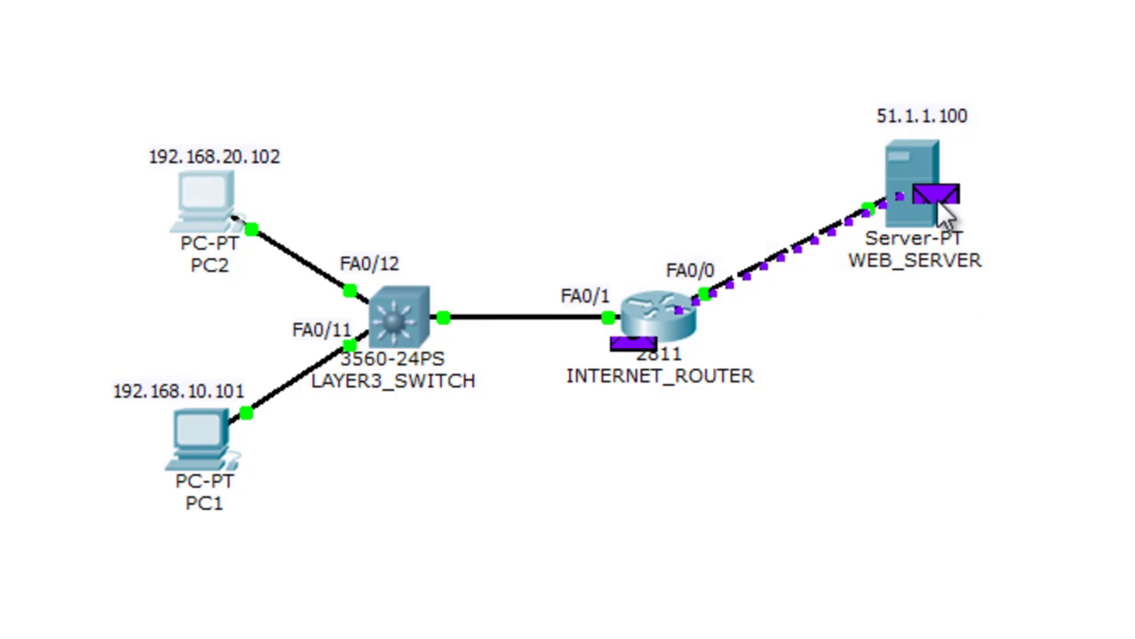
{"action": "left_click", "coordinate": [936, 197]}
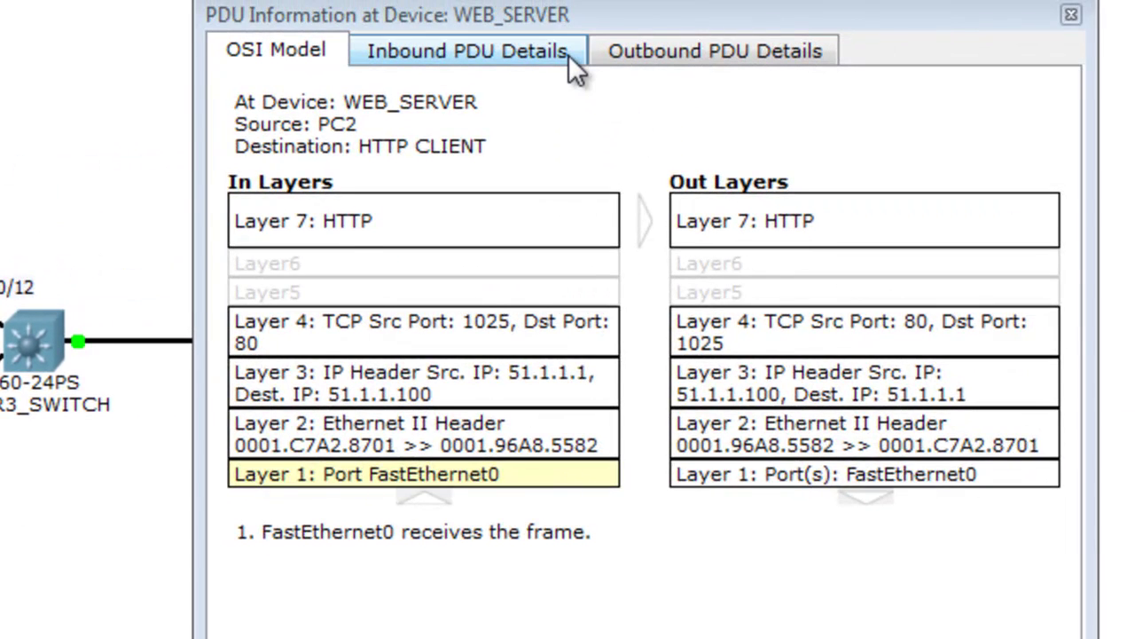
{"action": "left_click", "coordinate": [833, 40]}
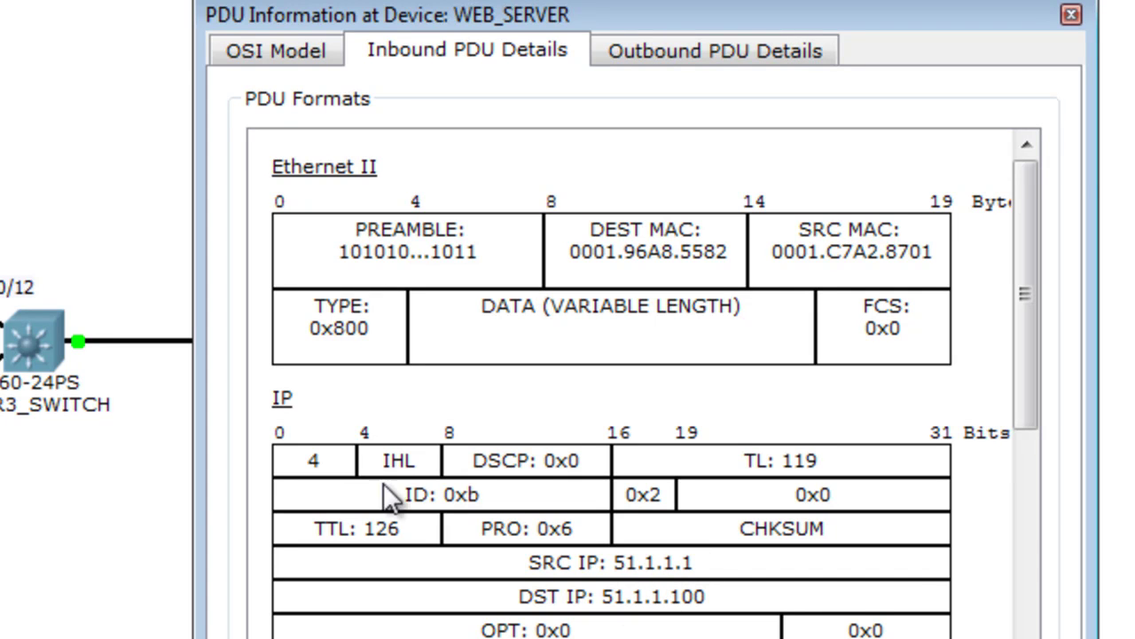
{"action": "left_click", "coordinate": [1073, 18]}
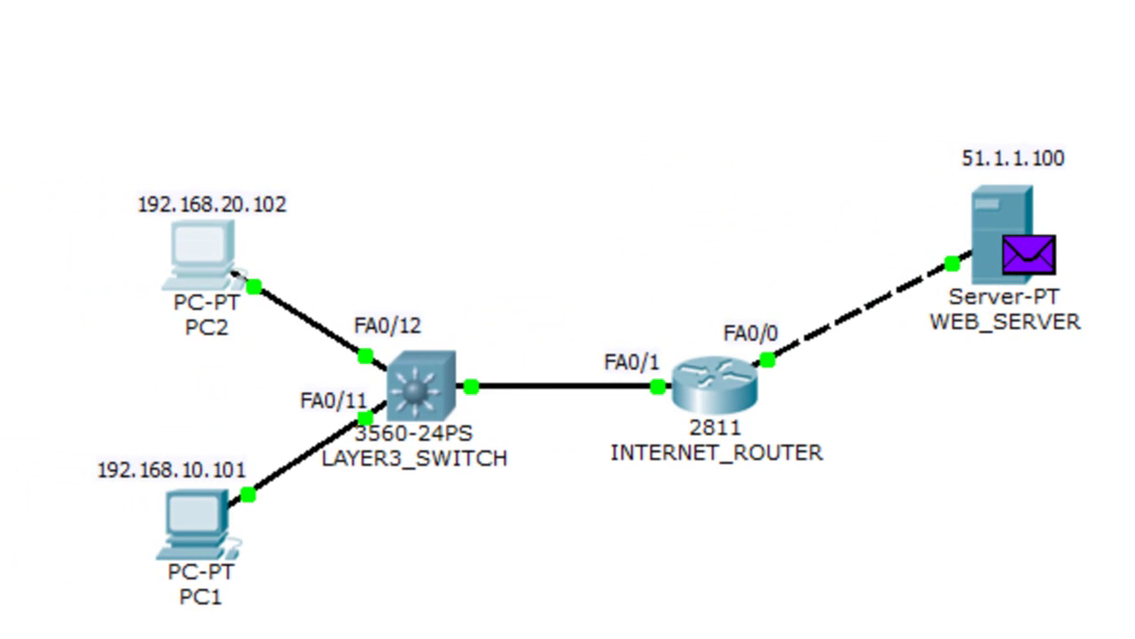
Open the INTERNET_ROUTER console and leave configuration mode for privileged EXEC mode
{"action": "left_click", "coordinate": [740, 391]}
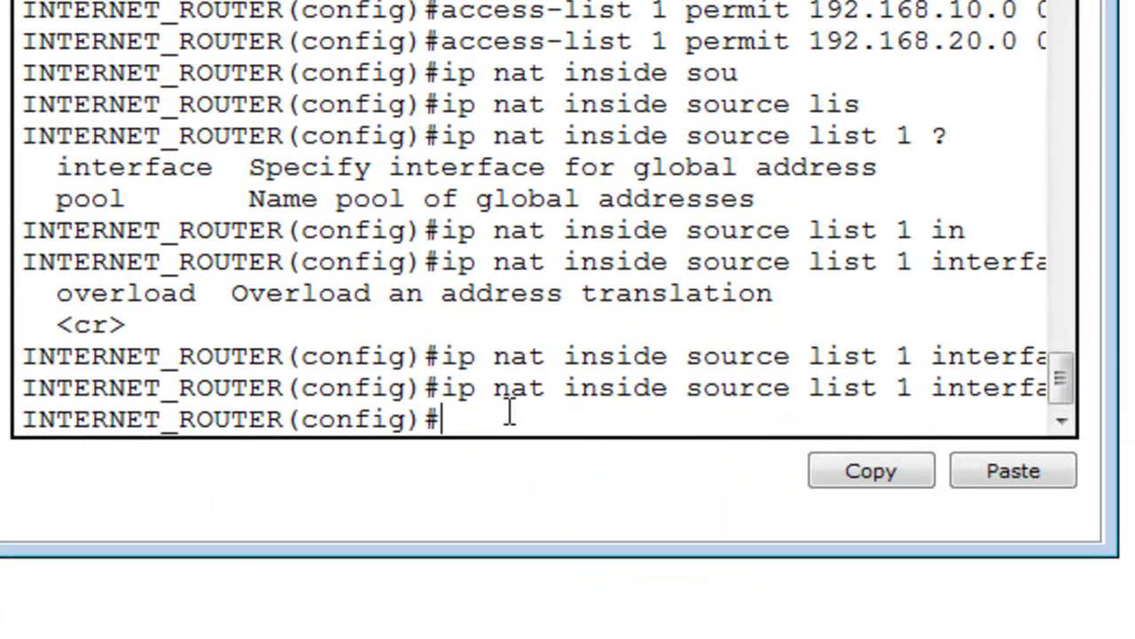
{"action": "type", "text": "end"}
{"action": "key", "text": "Return"}
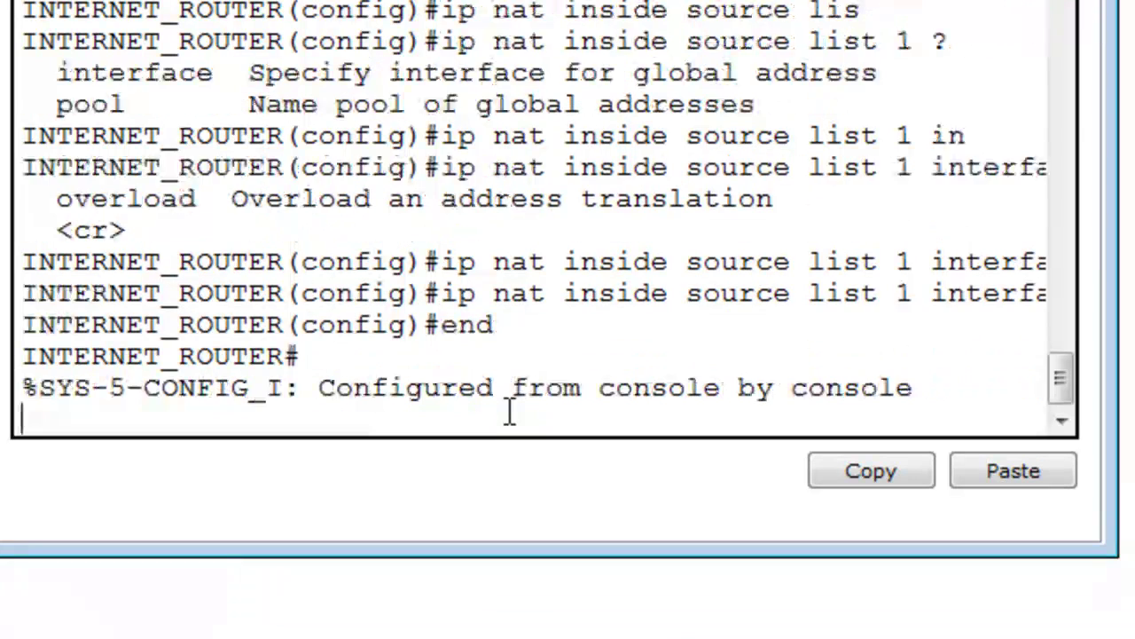
Display the IP NAT translations on INTERNET_ROUTER and examine the TCP entry's inside global, inside local and outside local addresses
{"action": "type", "text": "s"}
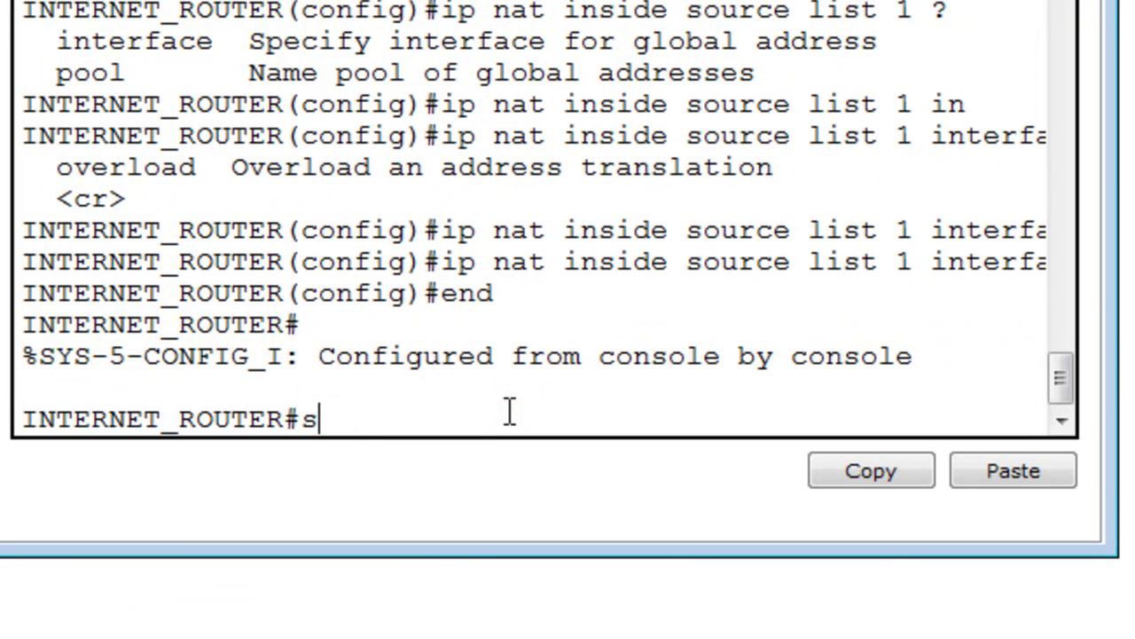
{"action": "type", "text": "h"}
{"action": "key", "text": "Tab"}
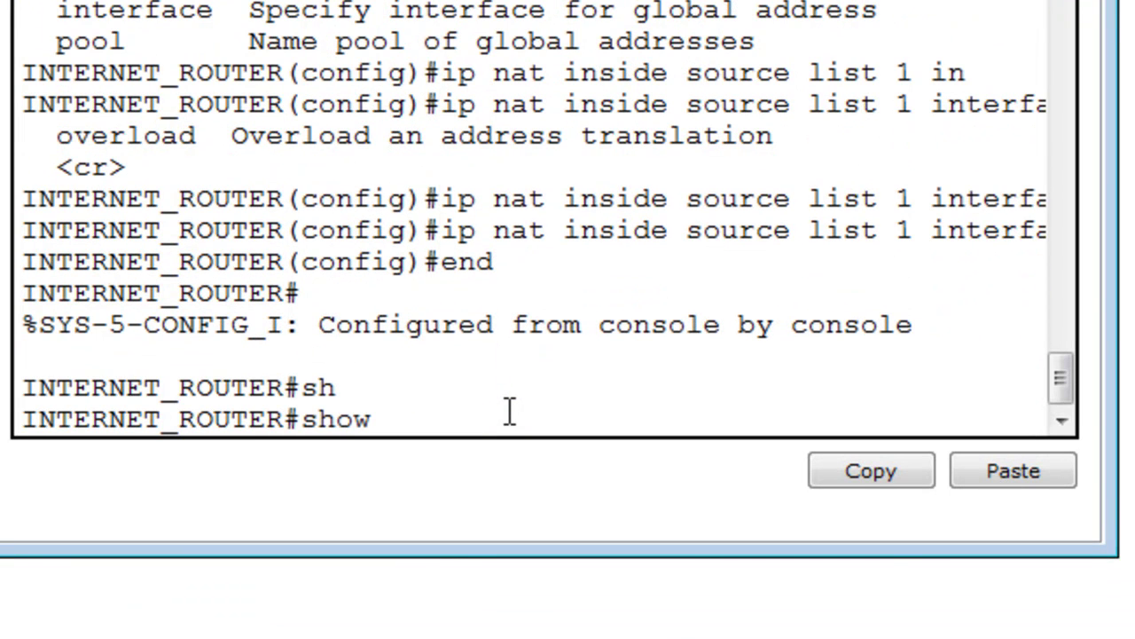
{"action": "type", "text": "ip nat"}
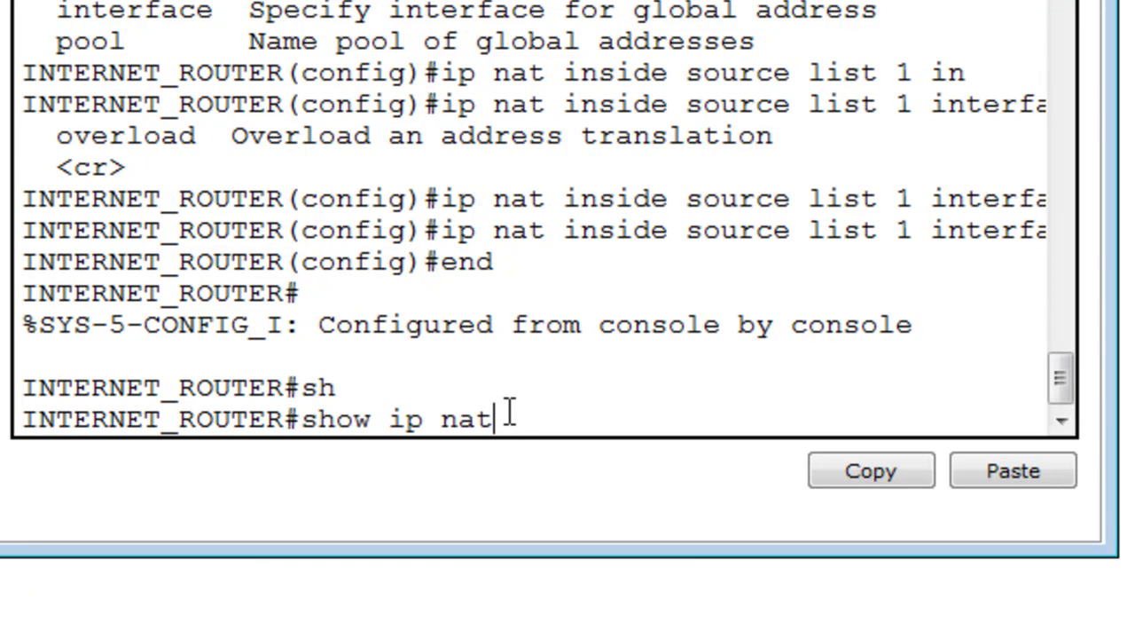
{"action": "type", "text": " tr"}
{"action": "key", "text": "Tab"}
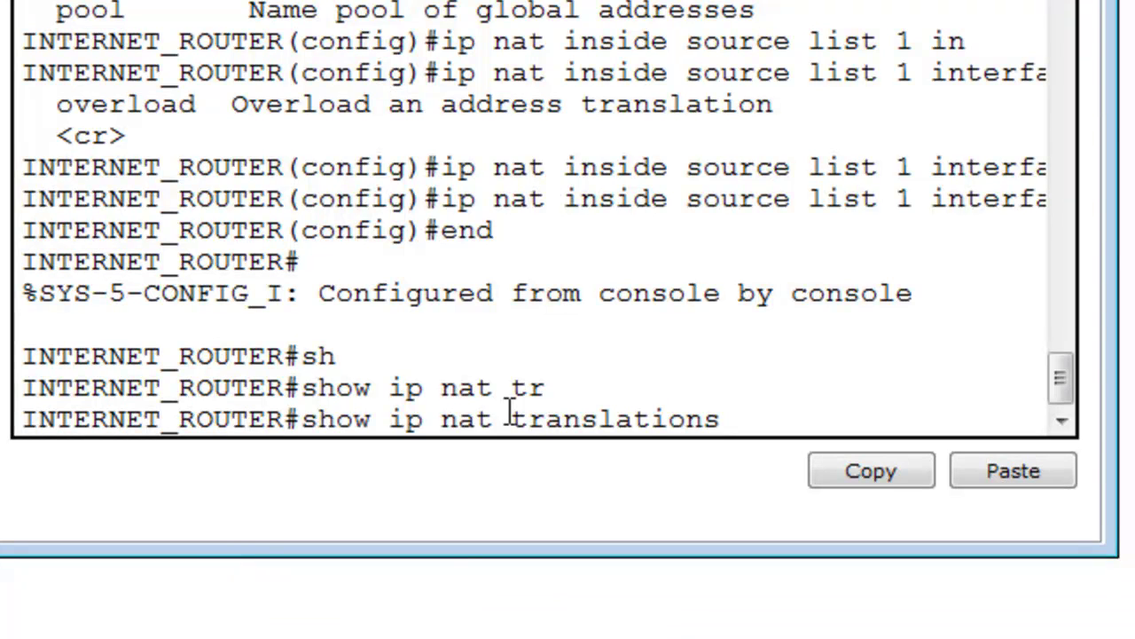
{"action": "key", "text": "Return"}
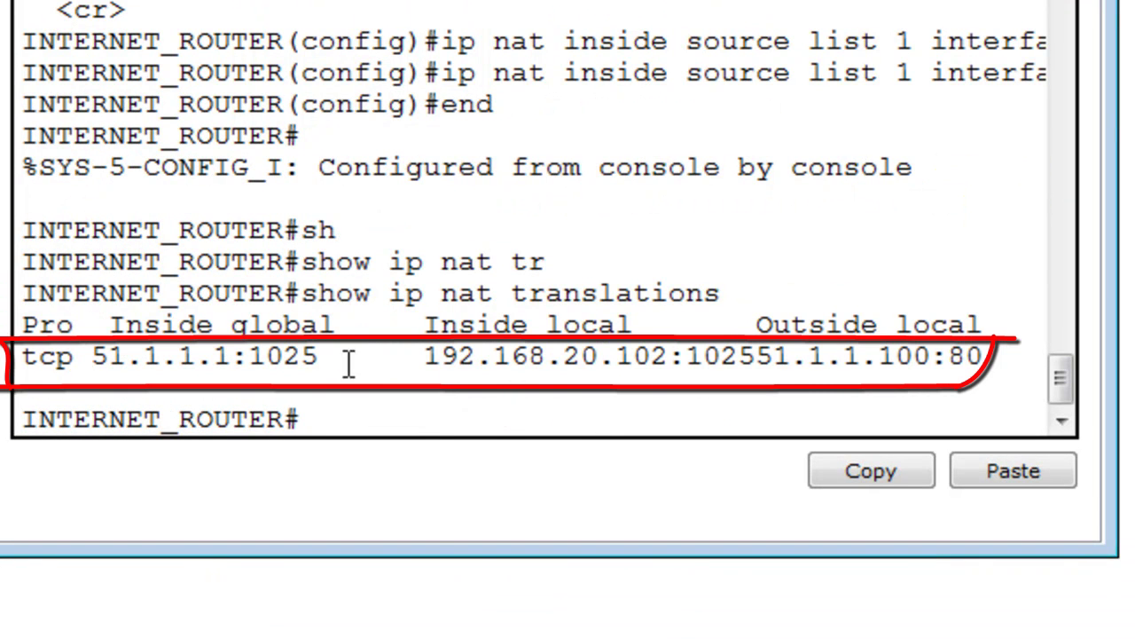
{"action": "left_click_drag", "start_coordinate": [21, 358], "coordinate": [1006, 364]}
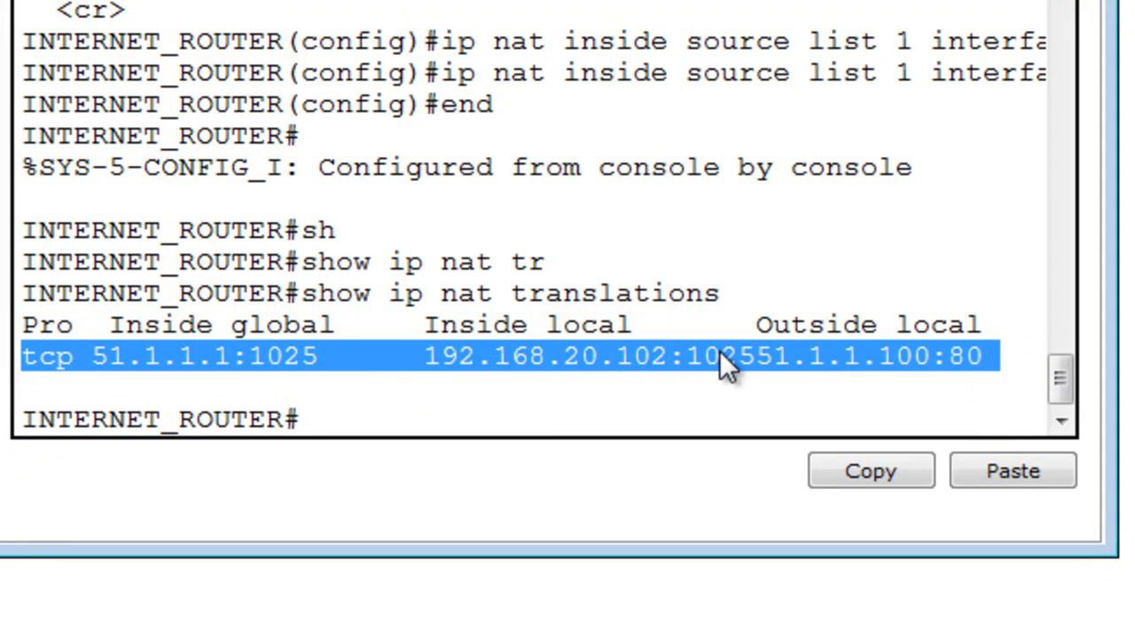
{"action": "left_click", "coordinate": [811, 401]}
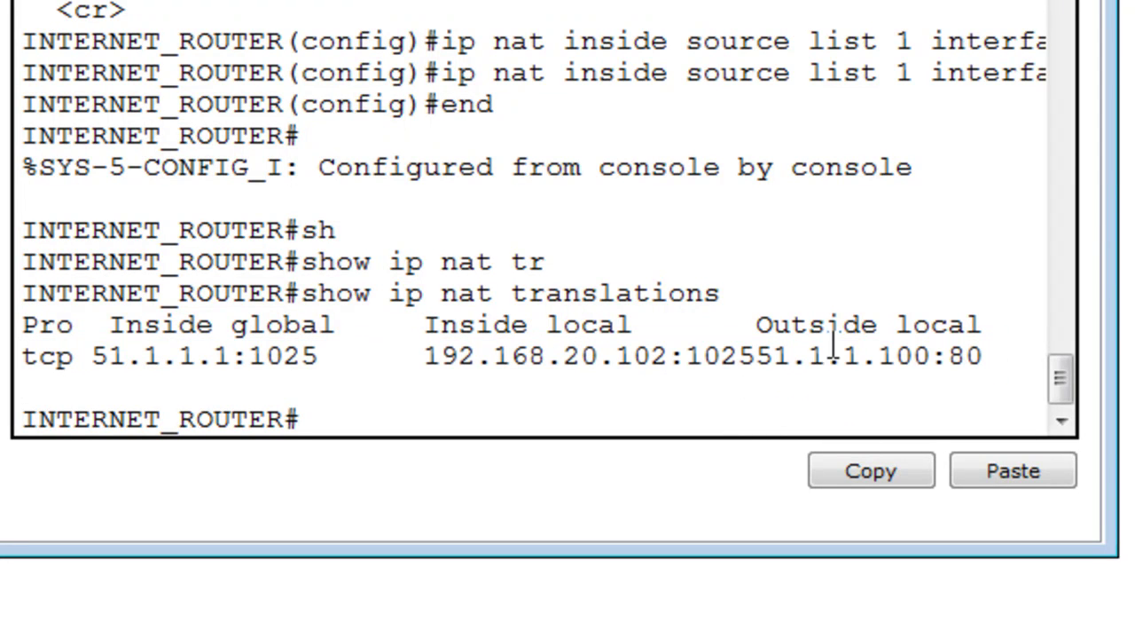